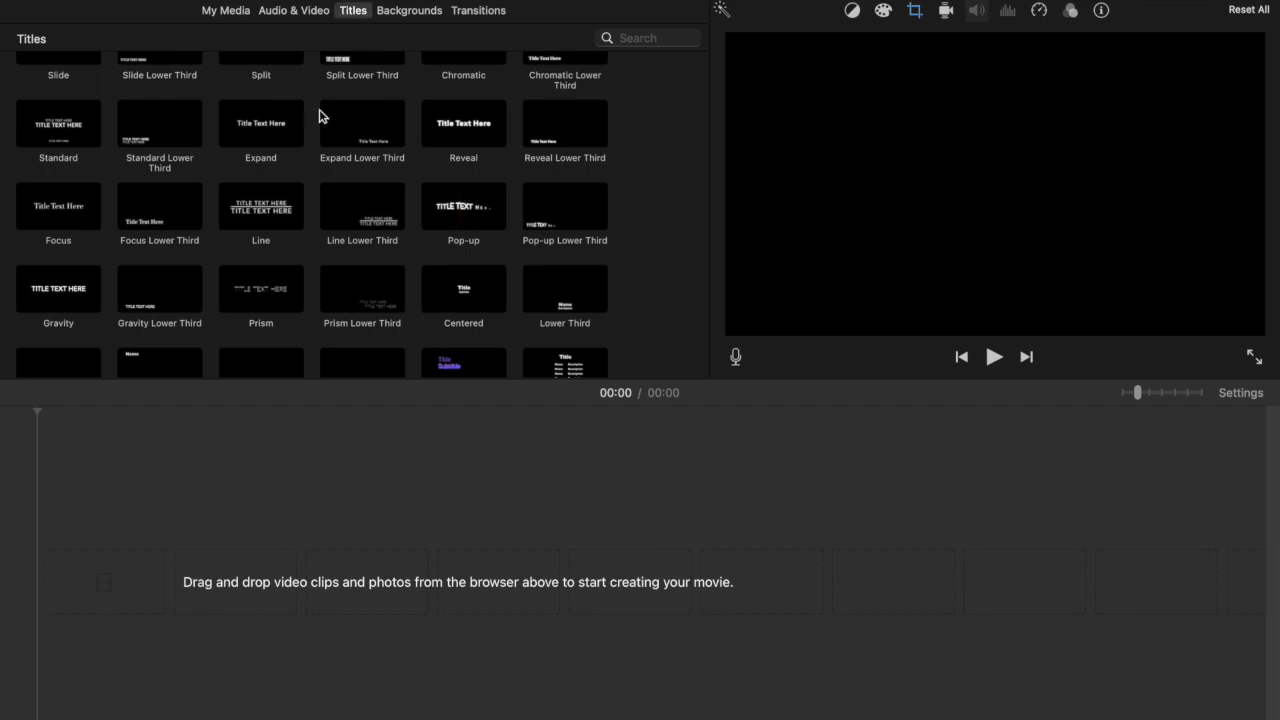
# - Browse the title styles and add the Line title as the first clip of the empty timeline
pyautogui.scroll(3, 319, 116)
pyautogui.scroll(-6, 319, 116)
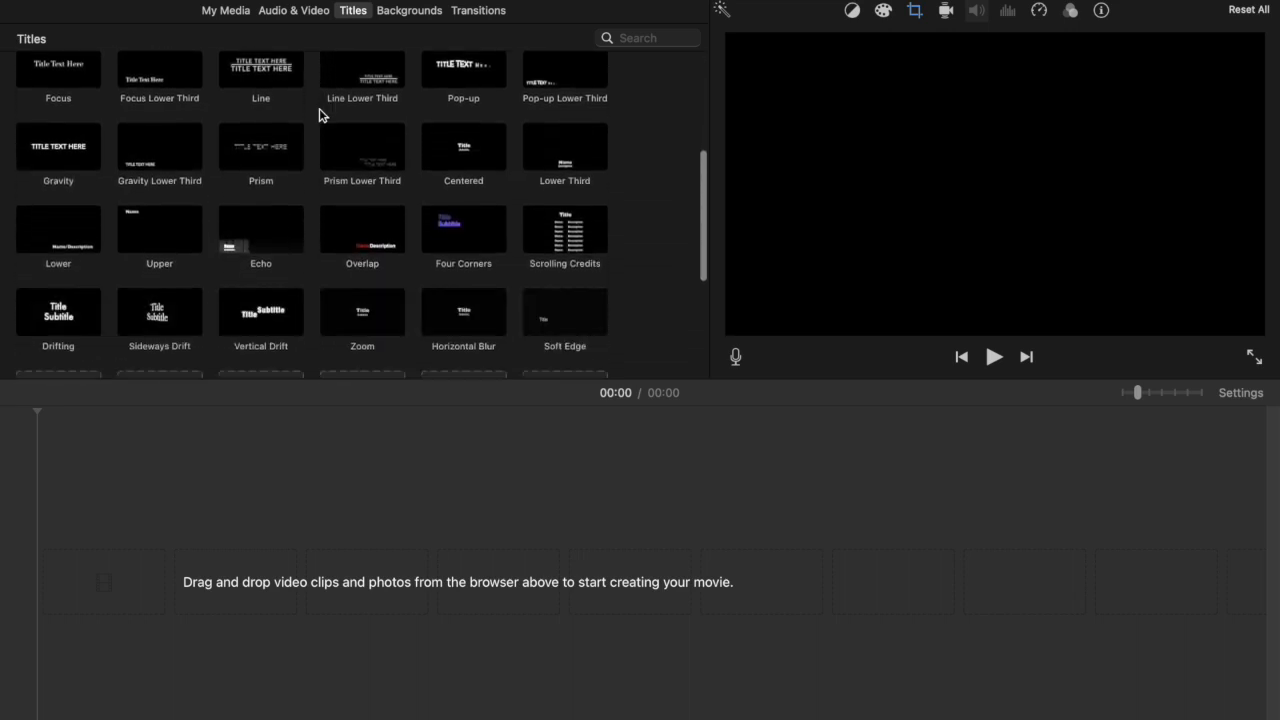
pyautogui.scroll(3, 320, 115)
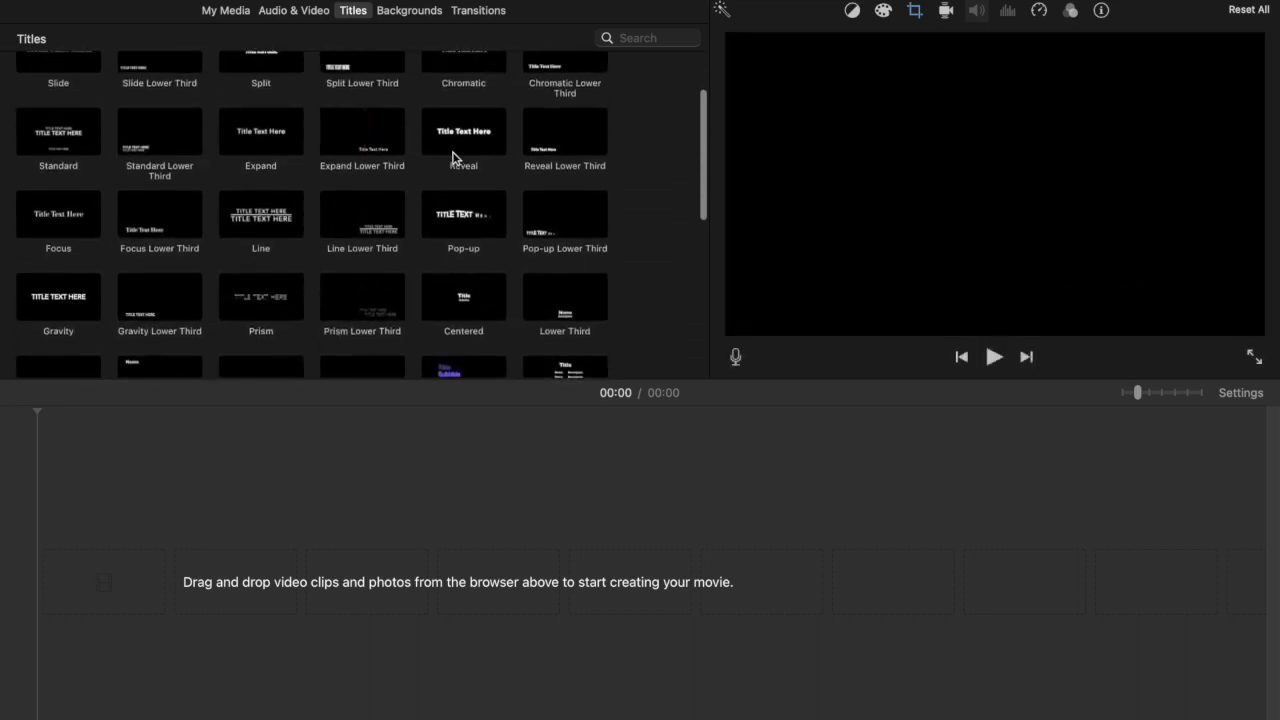
pyautogui.scroll(2, 452, 158)
pyautogui.moveTo(261, 244); pyautogui.dragTo(130, 588)
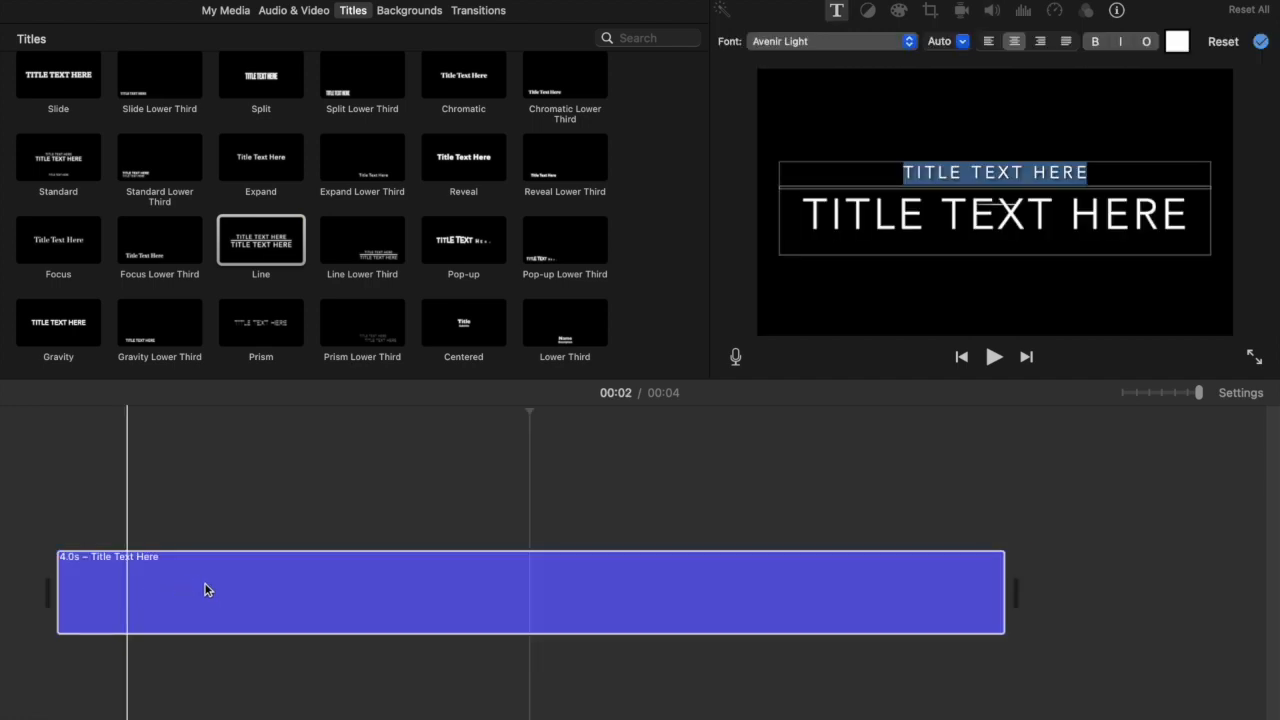
# - Replace the title's upper line with MEDIA BOOTCAMP and shorten the title clip from its end
pyautogui.doubleClick(1015, 174)
pyautogui.tripleClick(1015, 174)
pyautogui.write('ME')
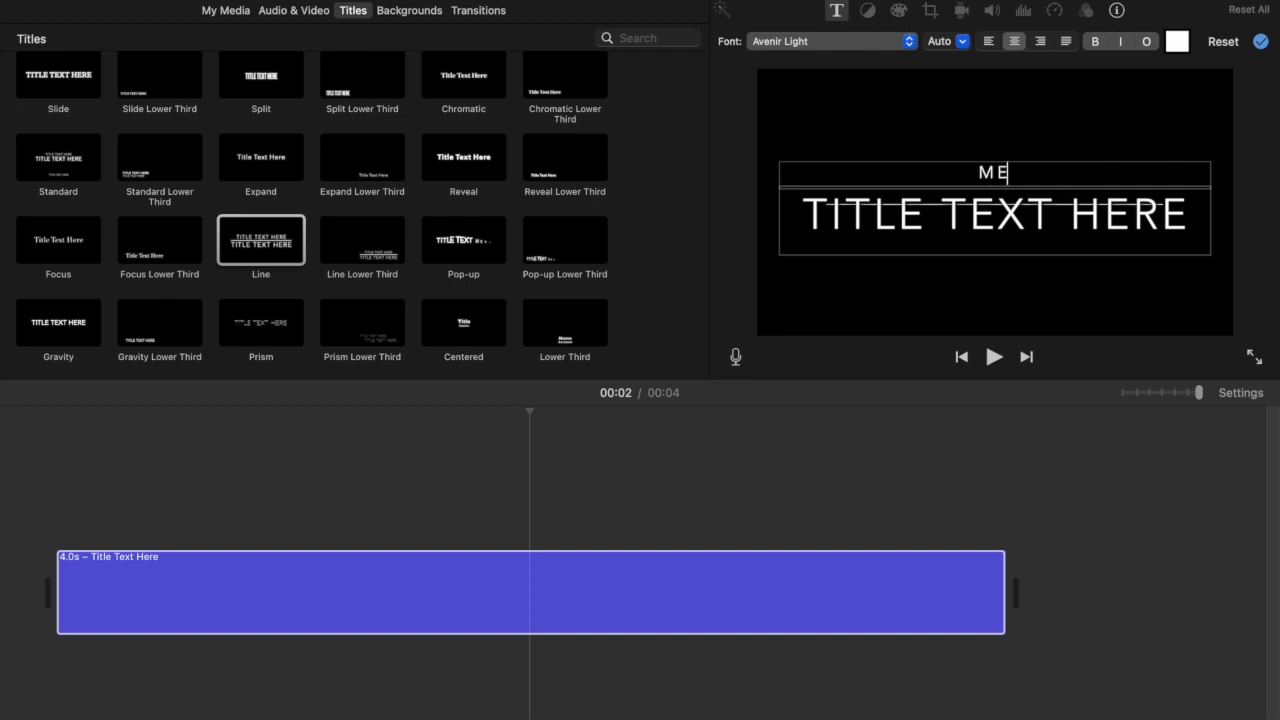
pyautogui.write('DIA BOOTCAMP')
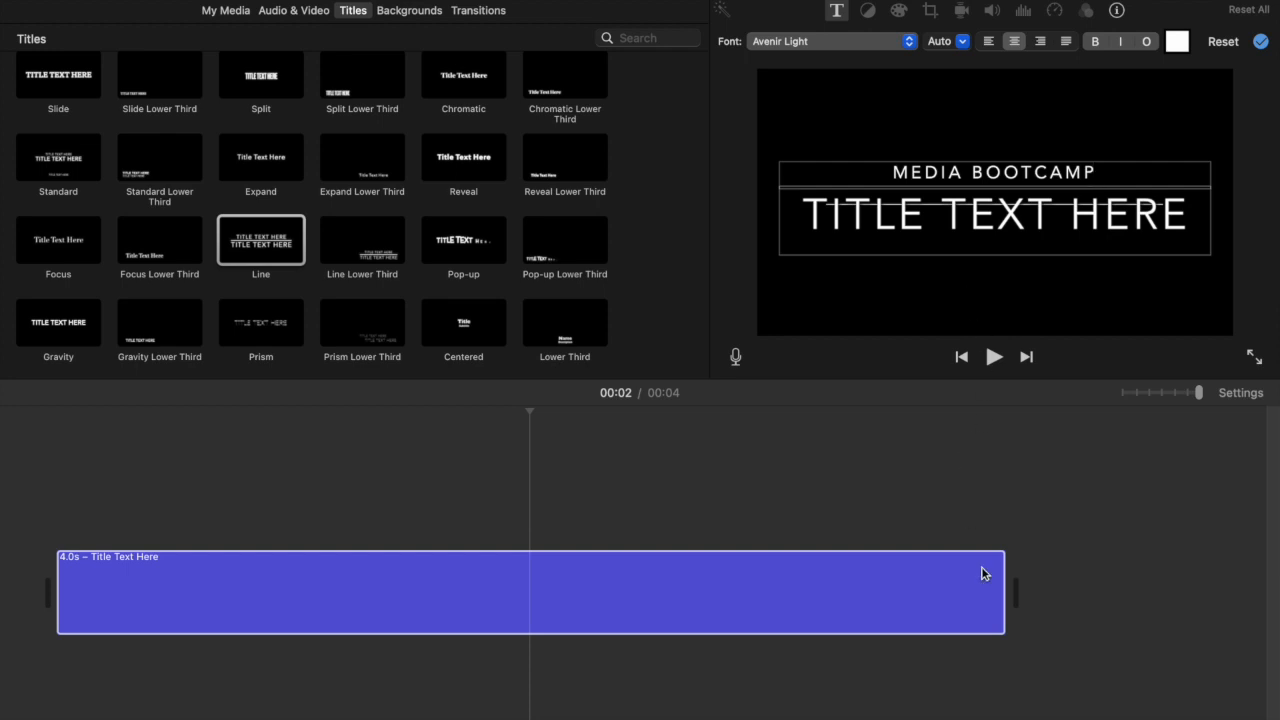
pyautogui.moveTo(1002, 567); pyautogui.dragTo(822, 572)
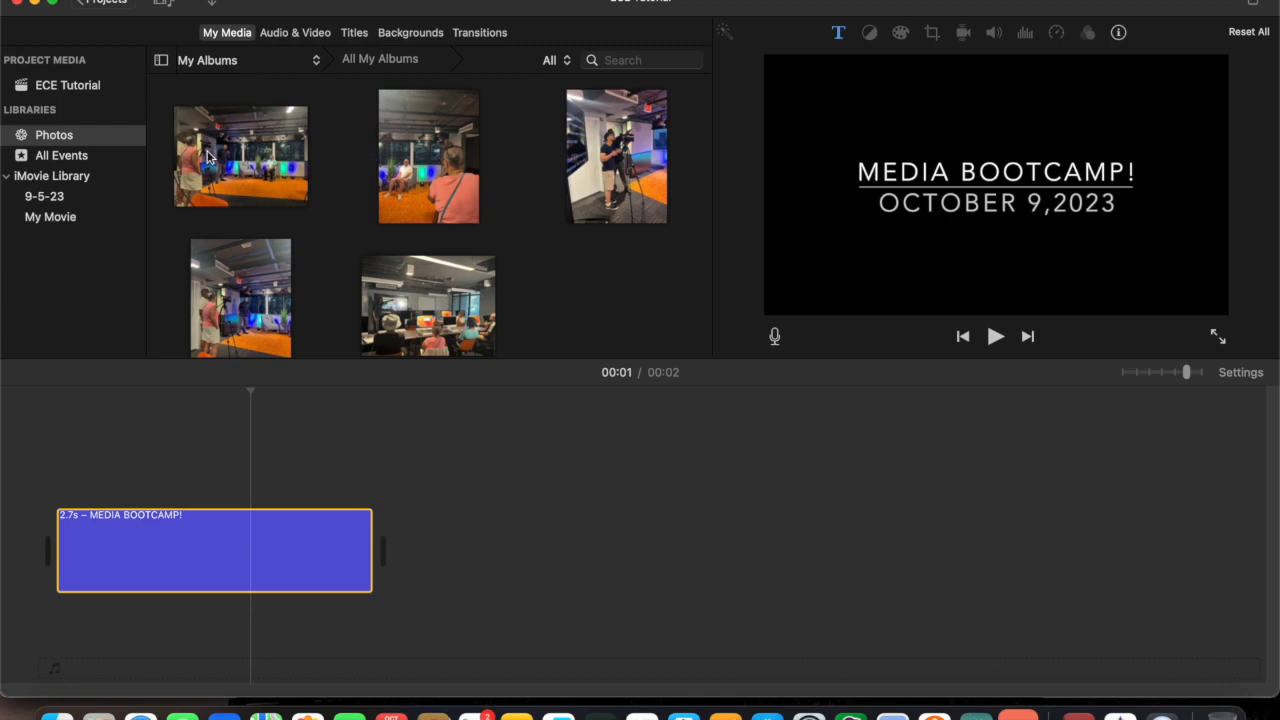
# - Place the first four bootcamp photos from the album one after another behind the title clip in the timeline
pyautogui.moveTo(208, 155); pyautogui.dragTo(490, 570)
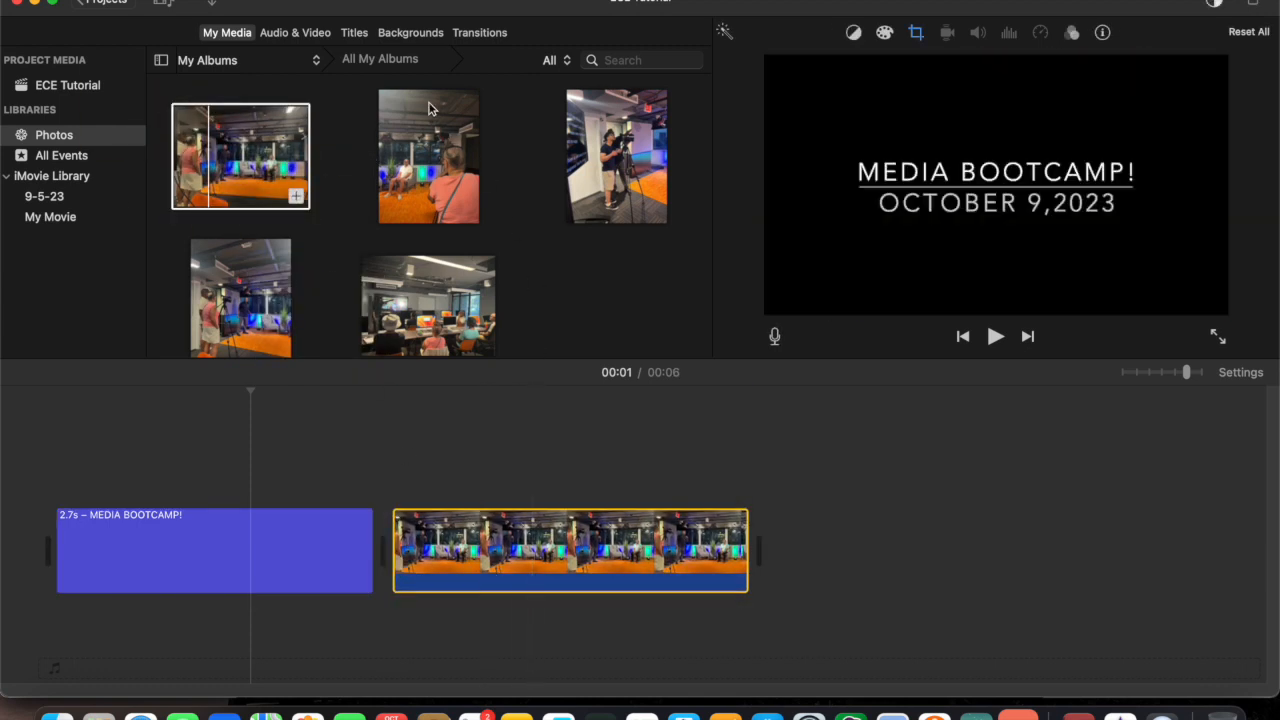
pyautogui.moveTo(428, 155); pyautogui.dragTo(880, 495)
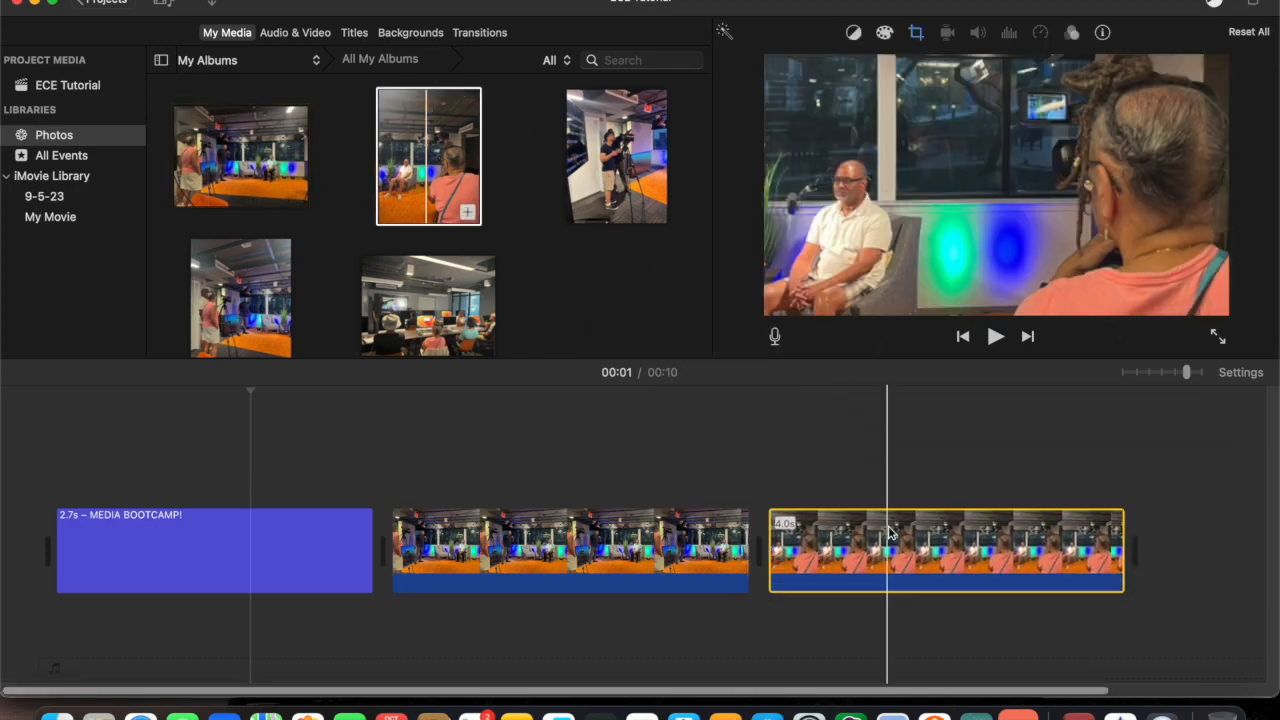
pyautogui.hscroll(1, 718, 545)
pyautogui.hscroll(2, 718, 545)
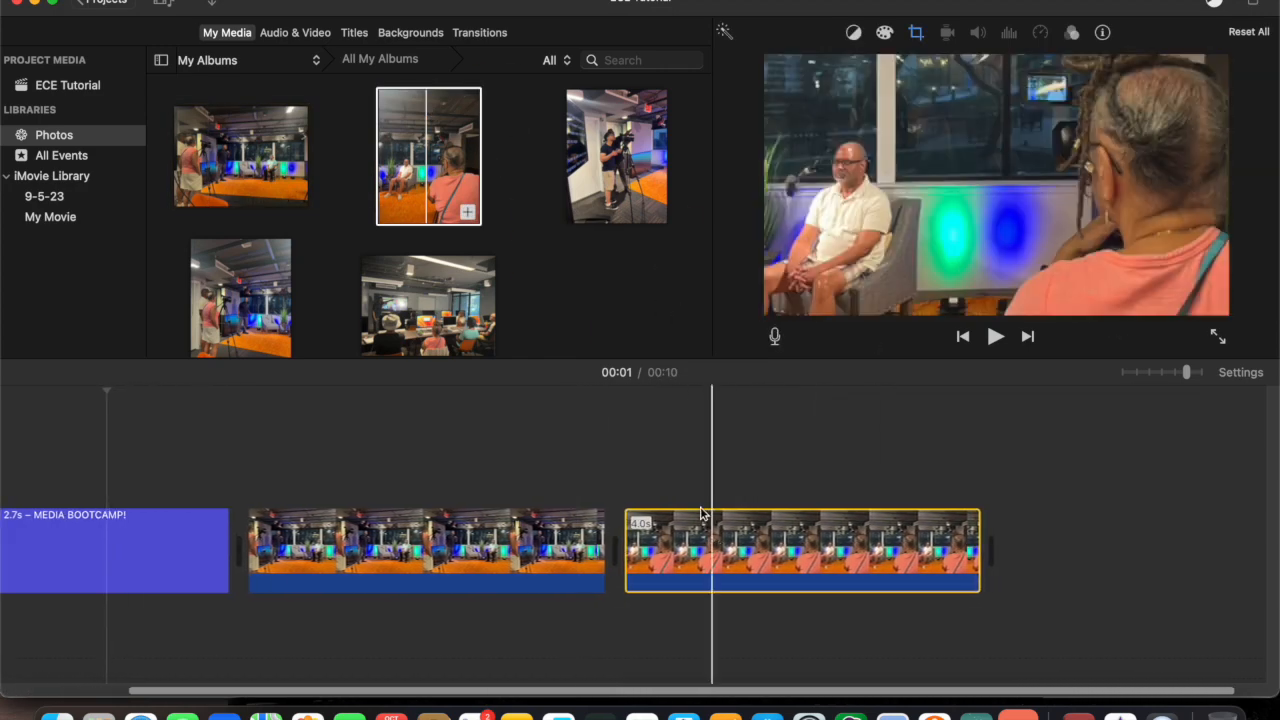
pyautogui.moveTo(616, 155); pyautogui.dragTo(1048, 545)
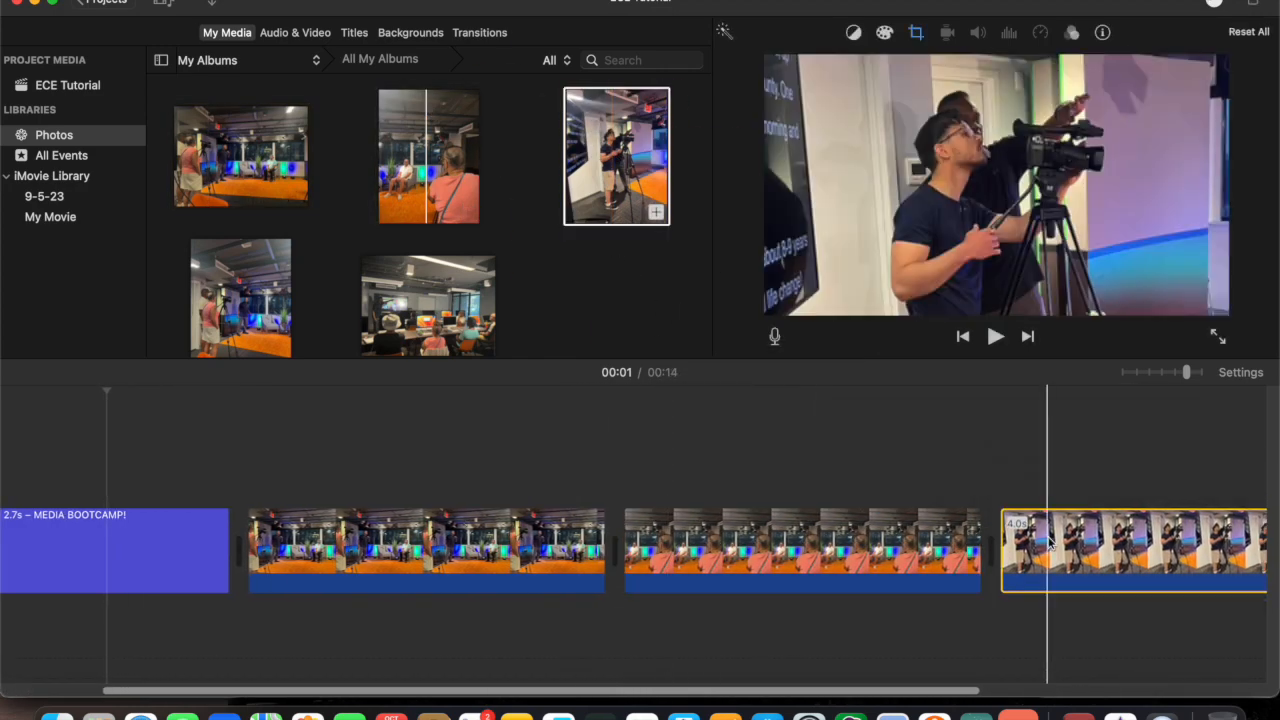
pyautogui.hscroll(6, 557, 450)
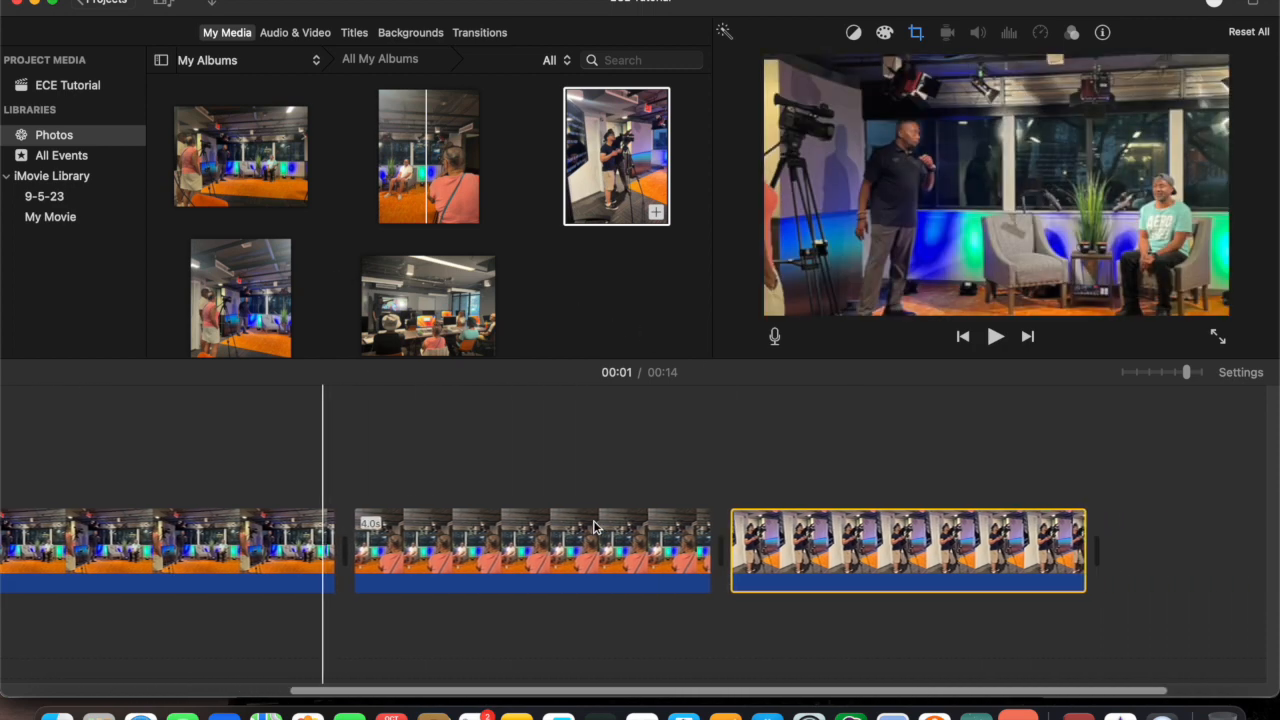
pyautogui.click(250, 285)
pyautogui.moveTo(250, 285); pyautogui.dragTo(1085, 530)
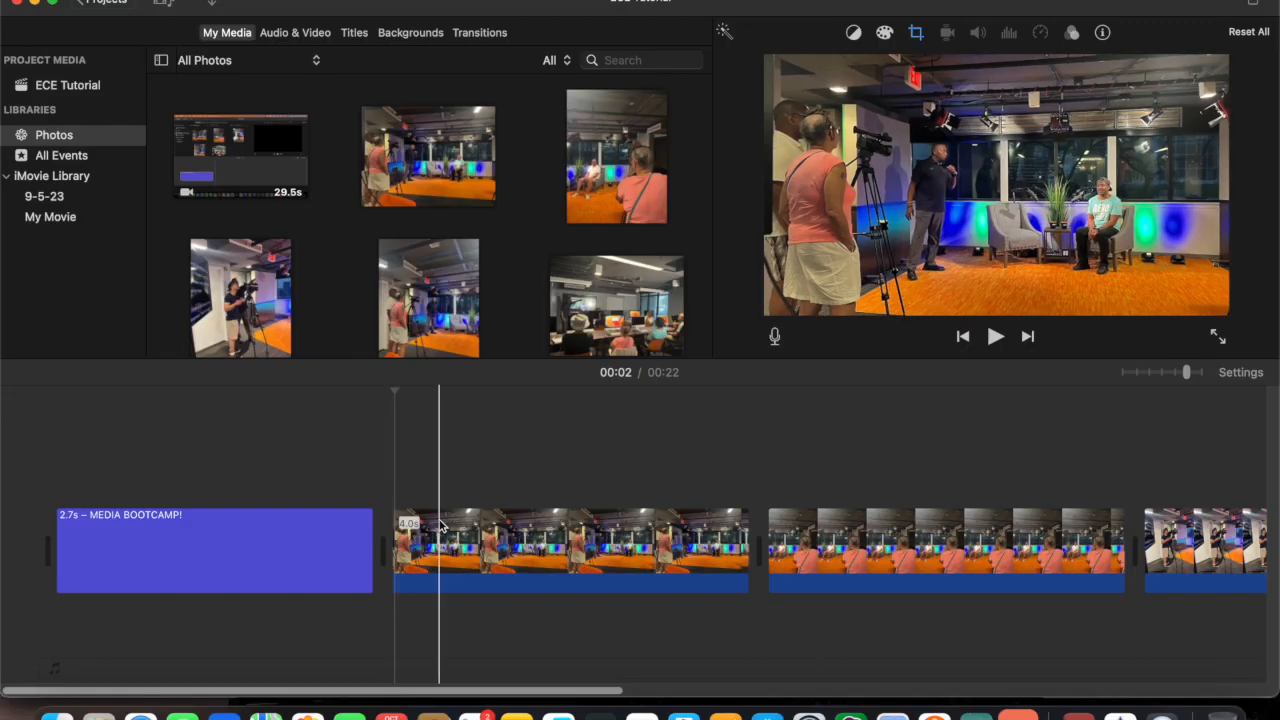
# - Select the first photo clip and play it back to check its Ken Burns motion
pyautogui.click(430, 530)
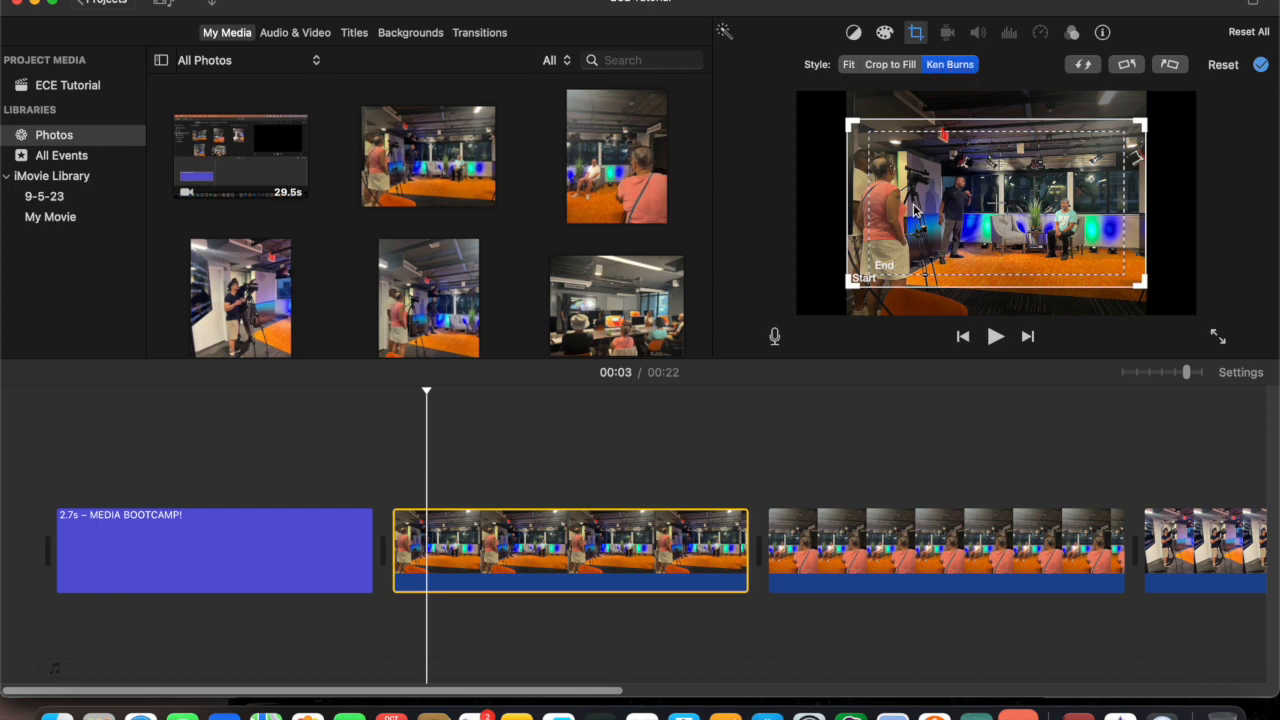
pyautogui.click(996, 338)
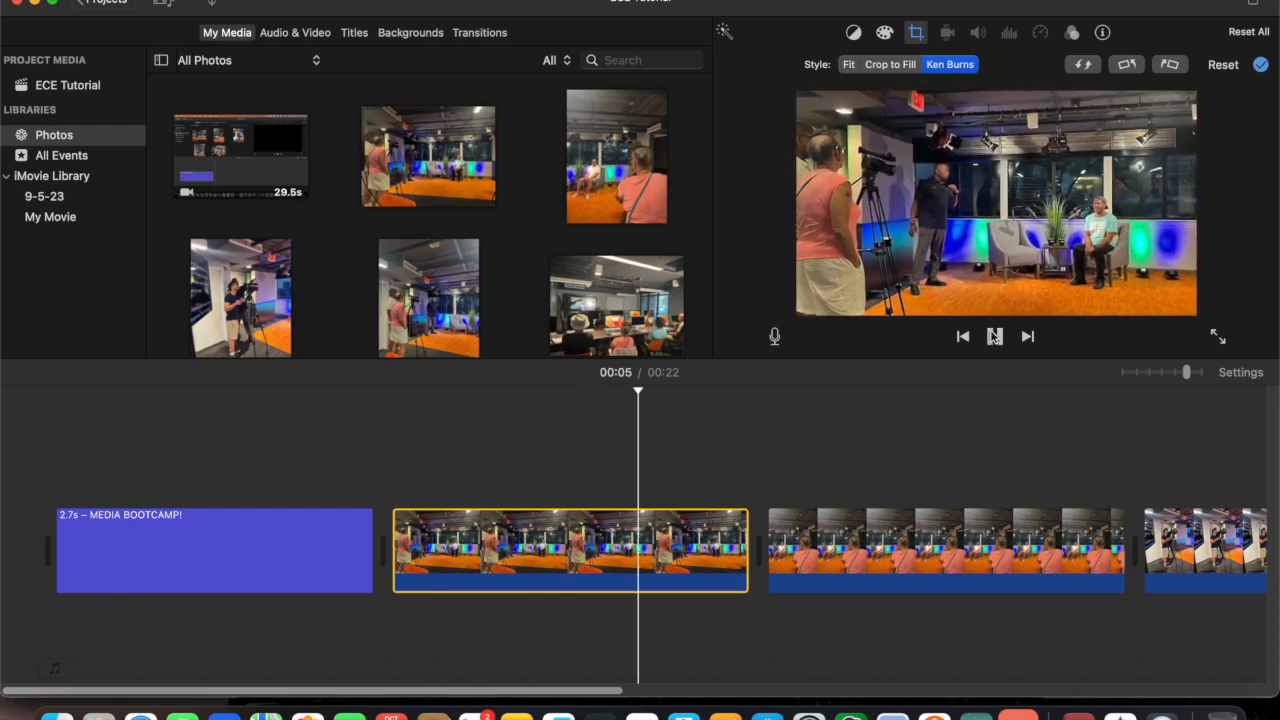
pyautogui.click(998, 337)
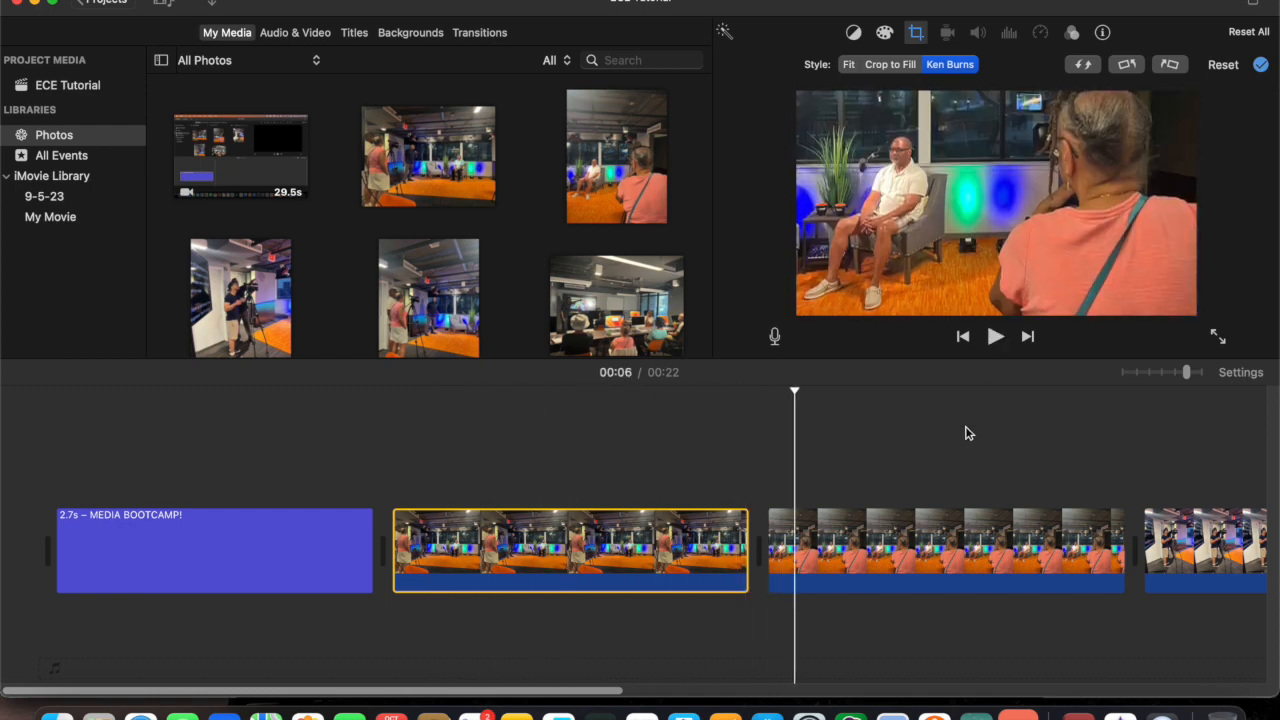
# - Reframe the second photo's Ken Burns effect to pan downward, with the Start frame higher and the End frame lower around the seated man
pyautogui.click(900, 557)
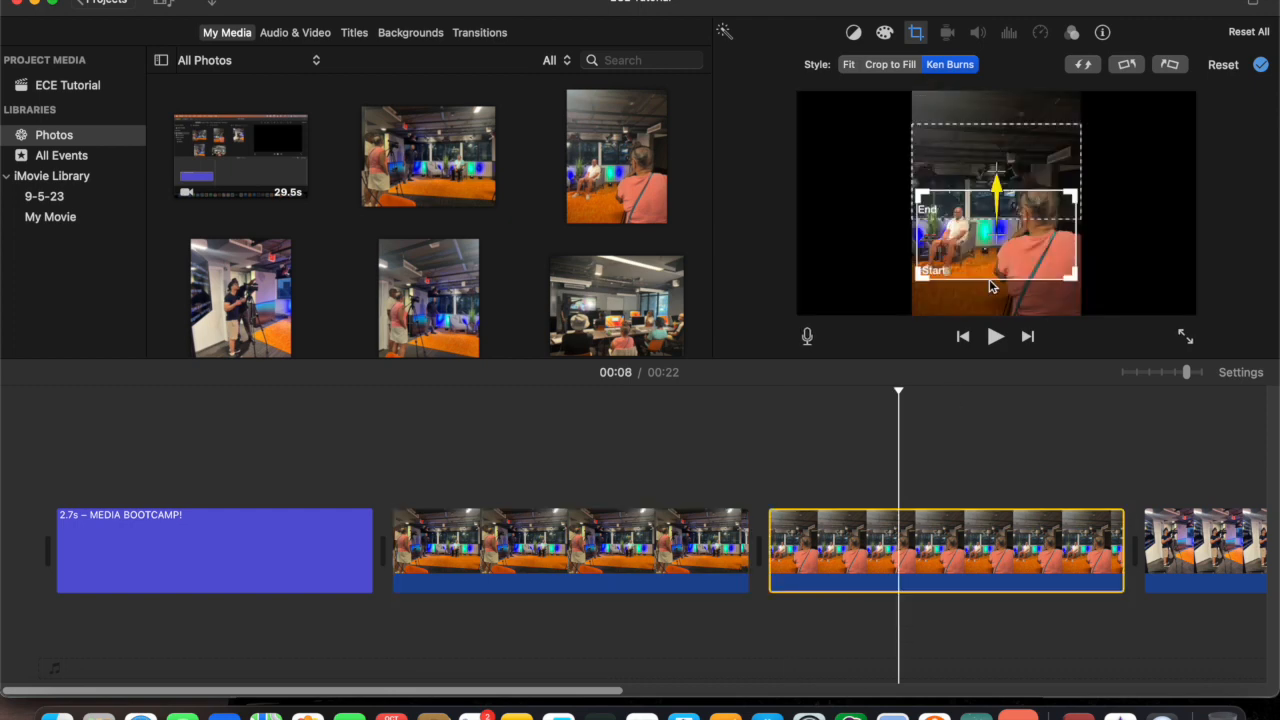
pyautogui.click(991, 186)
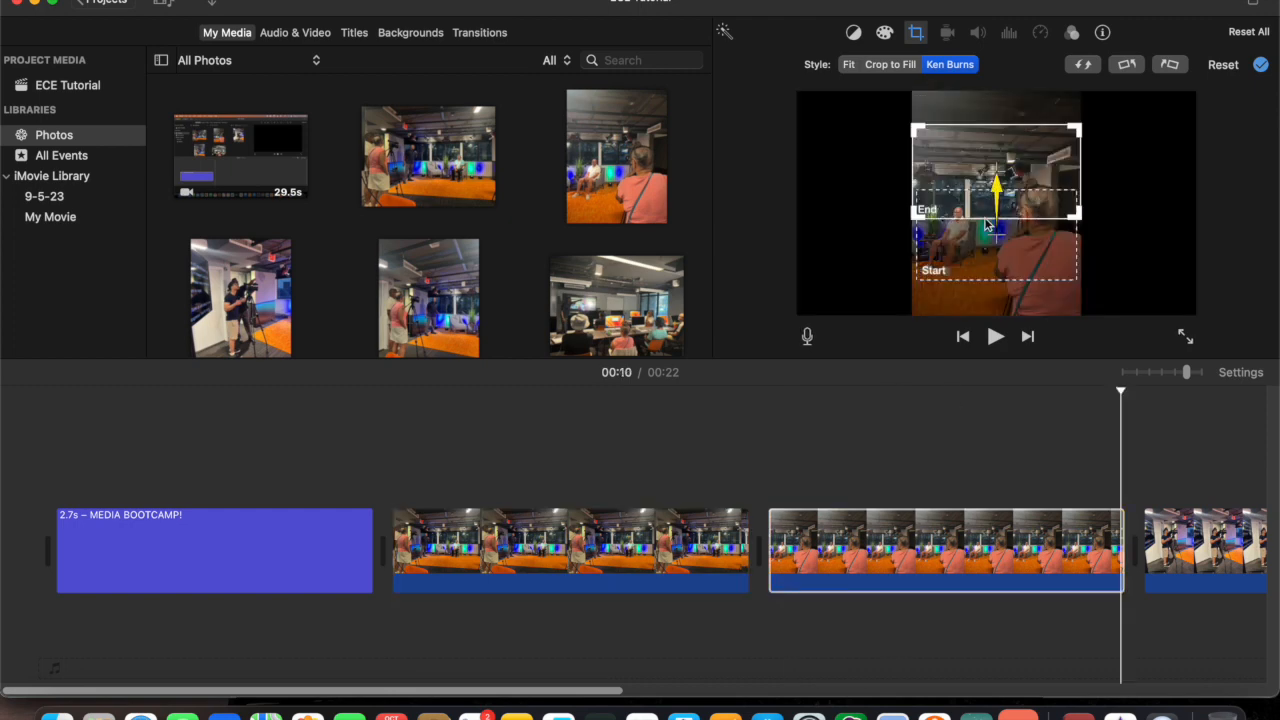
pyautogui.moveTo(987, 212); pyautogui.dragTo(991, 167)
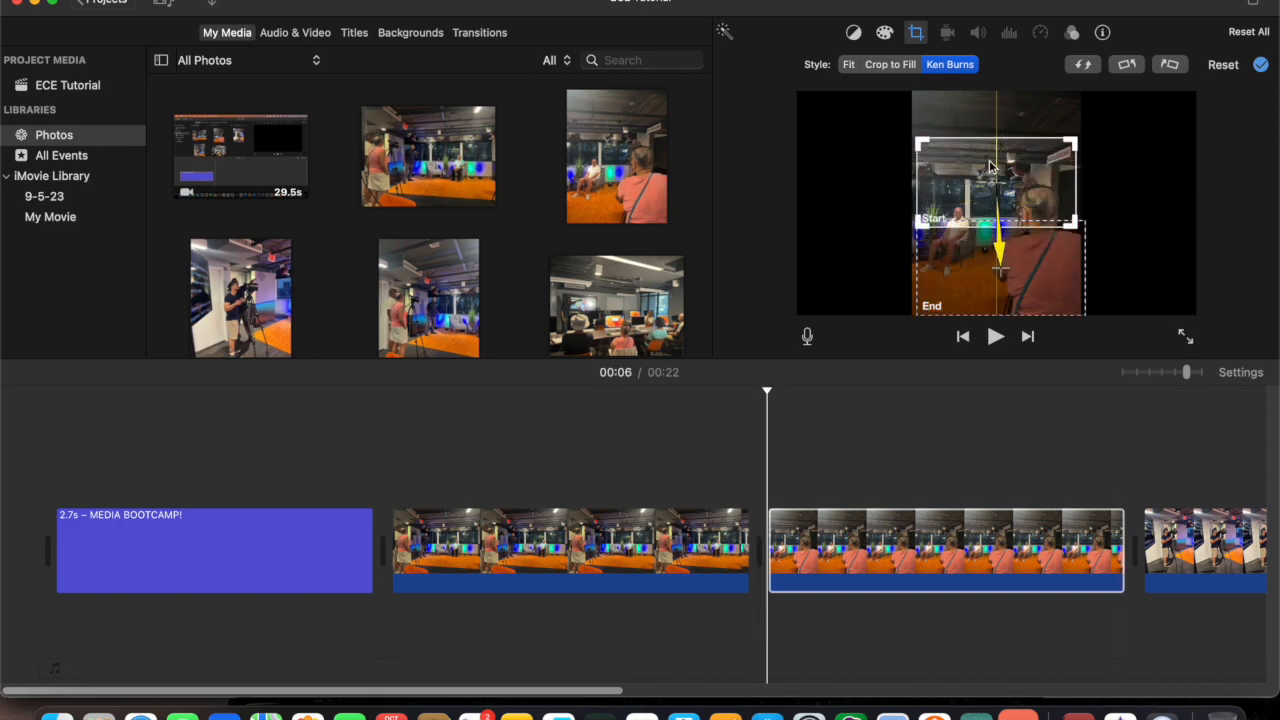
pyautogui.moveTo(997, 275); pyautogui.dragTo(993, 233)
pyautogui.click(984, 170)
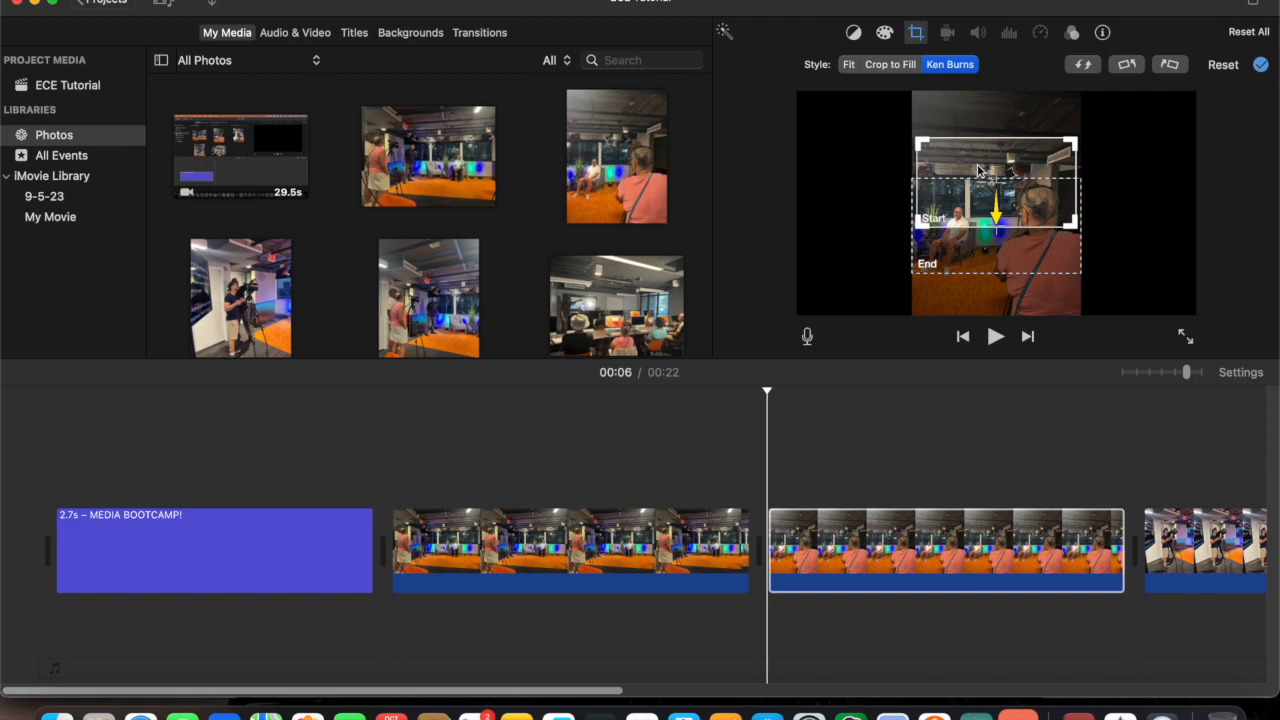
pyautogui.click(959, 250)
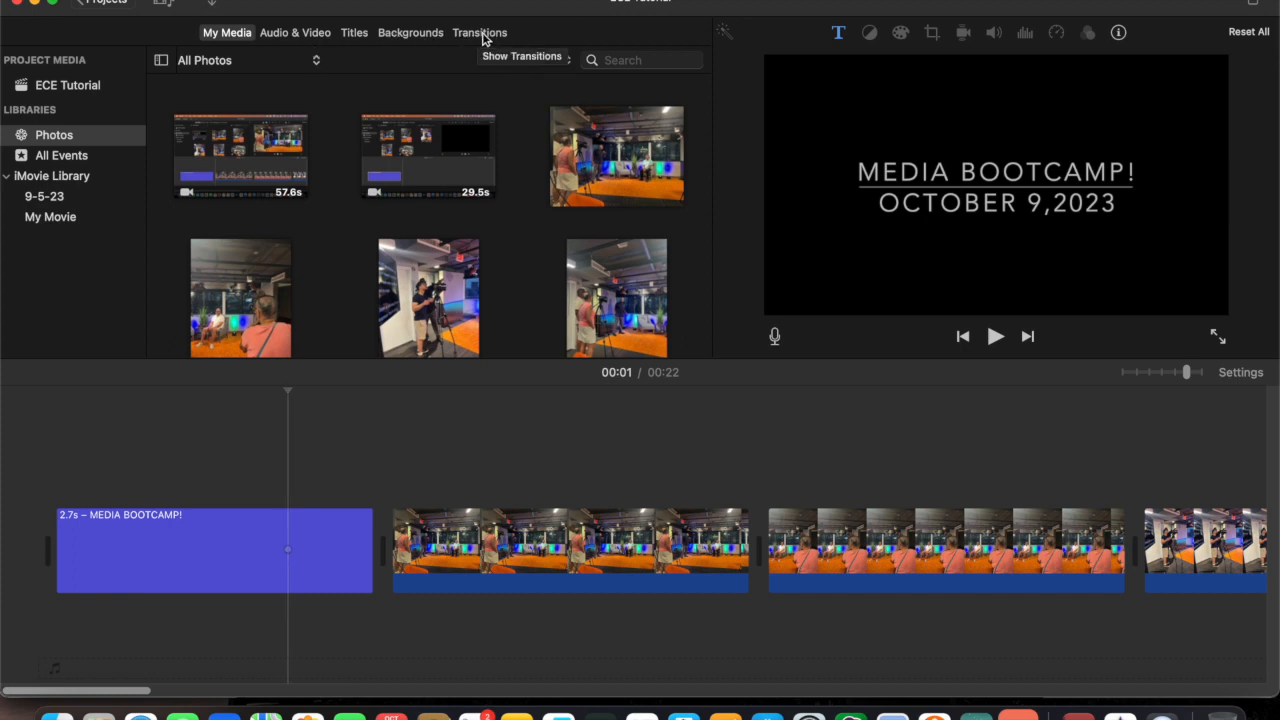
# - Add a Cross Dissolve transition between the title and the first photo, and another between the first and second photos
pyautogui.click(476, 38)
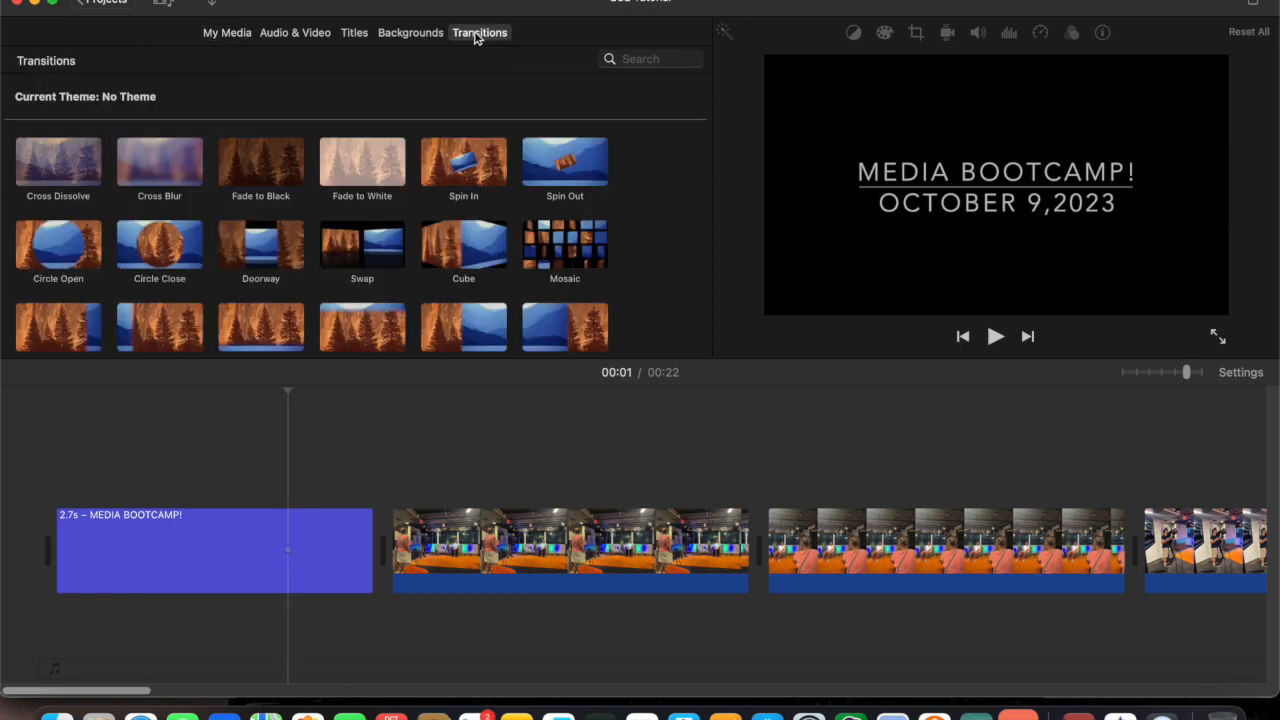
pyautogui.click(52, 185)
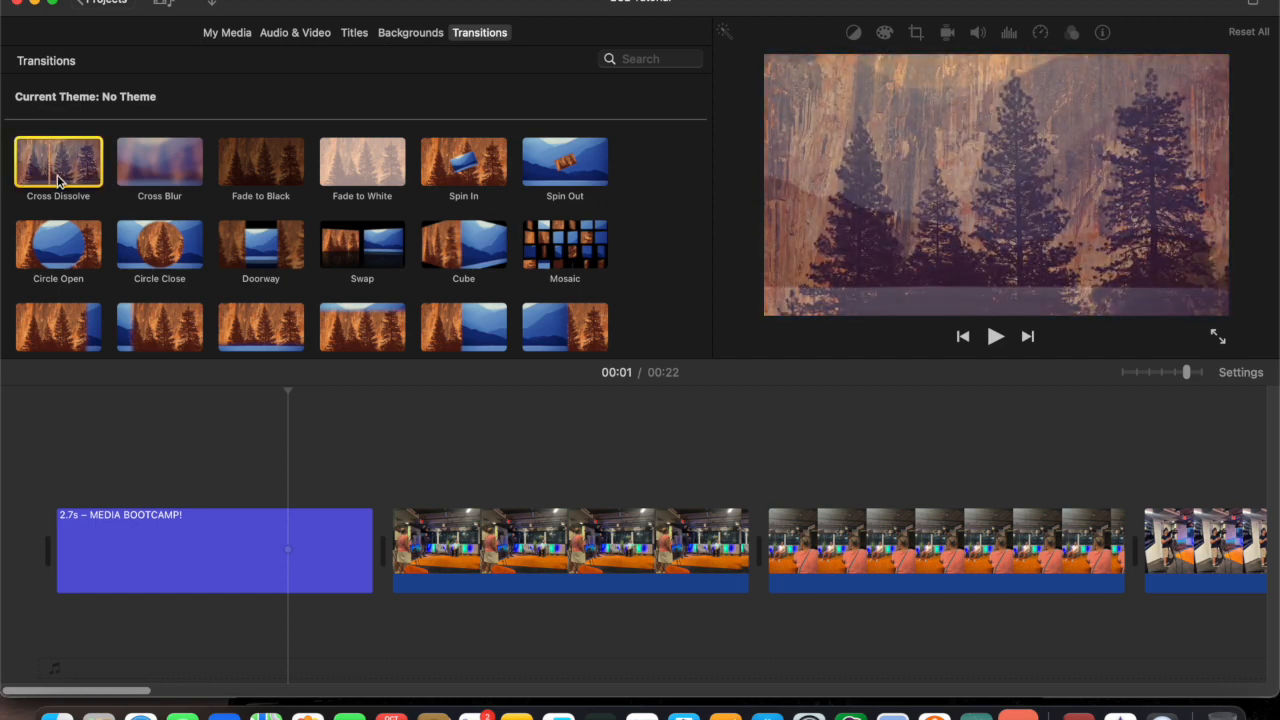
pyautogui.click(163, 171)
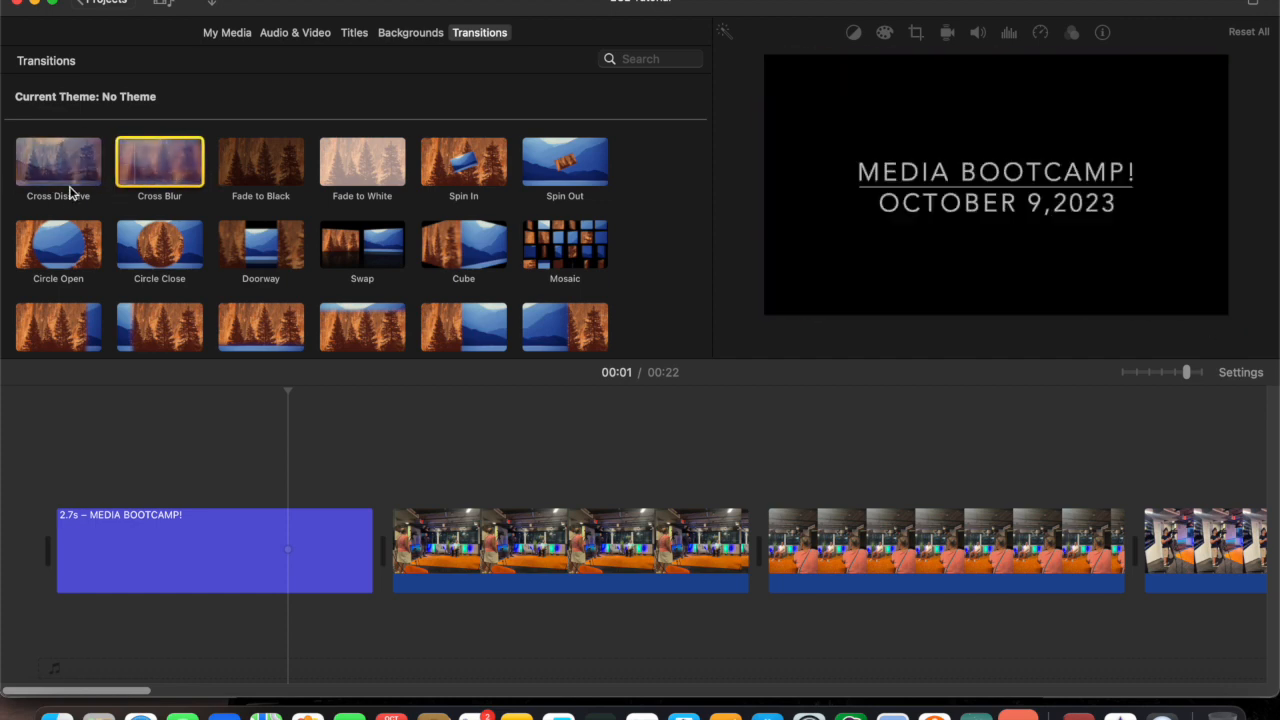
pyautogui.click(57, 180)
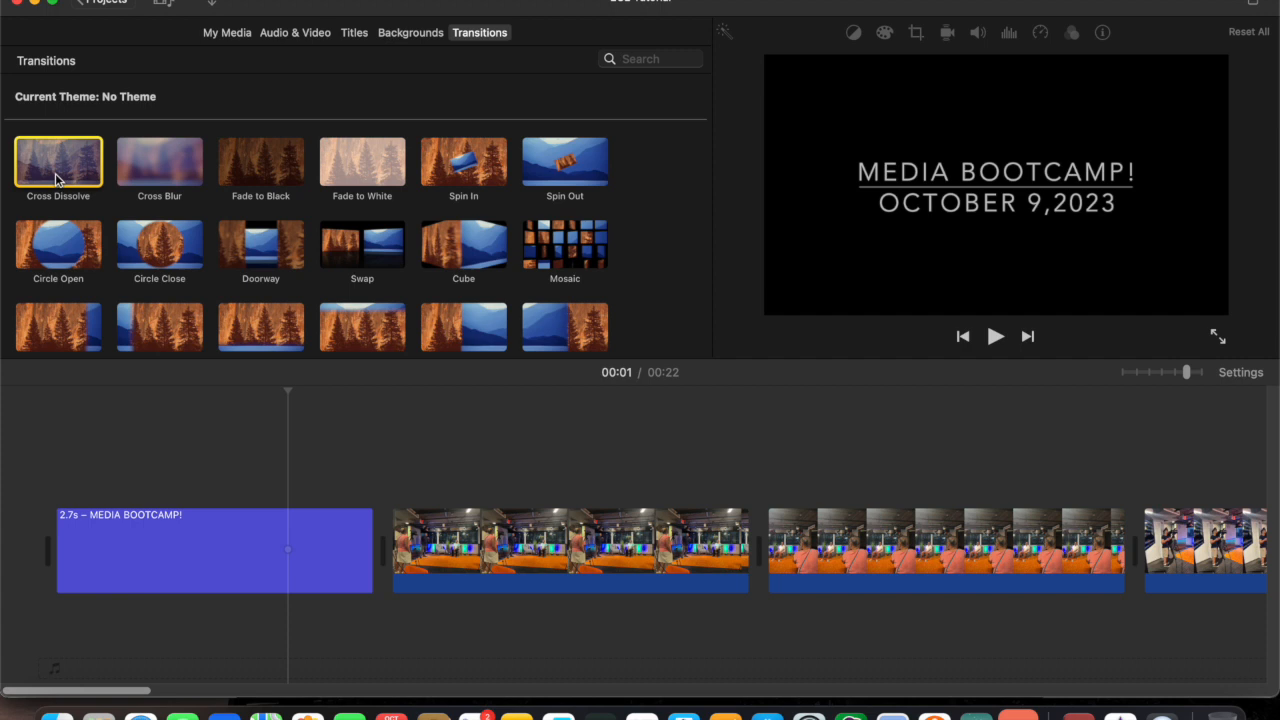
pyautogui.moveTo(55, 178); pyautogui.dragTo(320, 550)
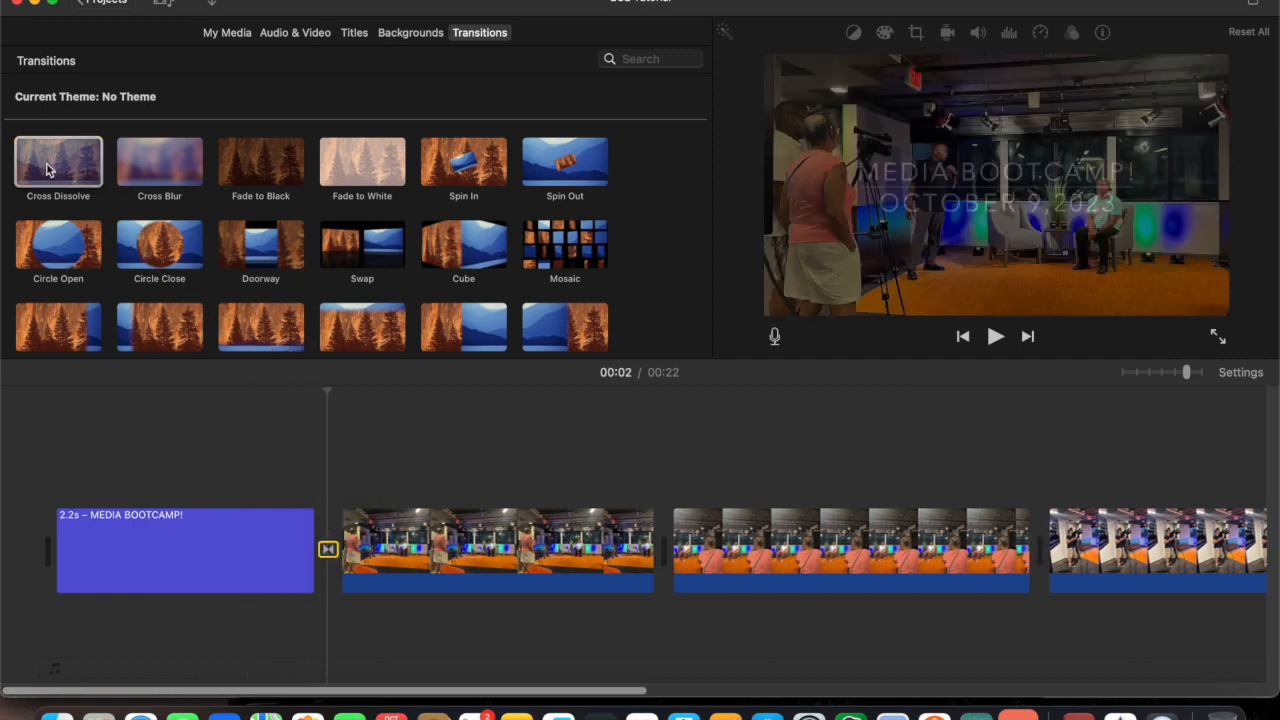
pyautogui.moveTo(175, 206); pyautogui.dragTo(624, 556)
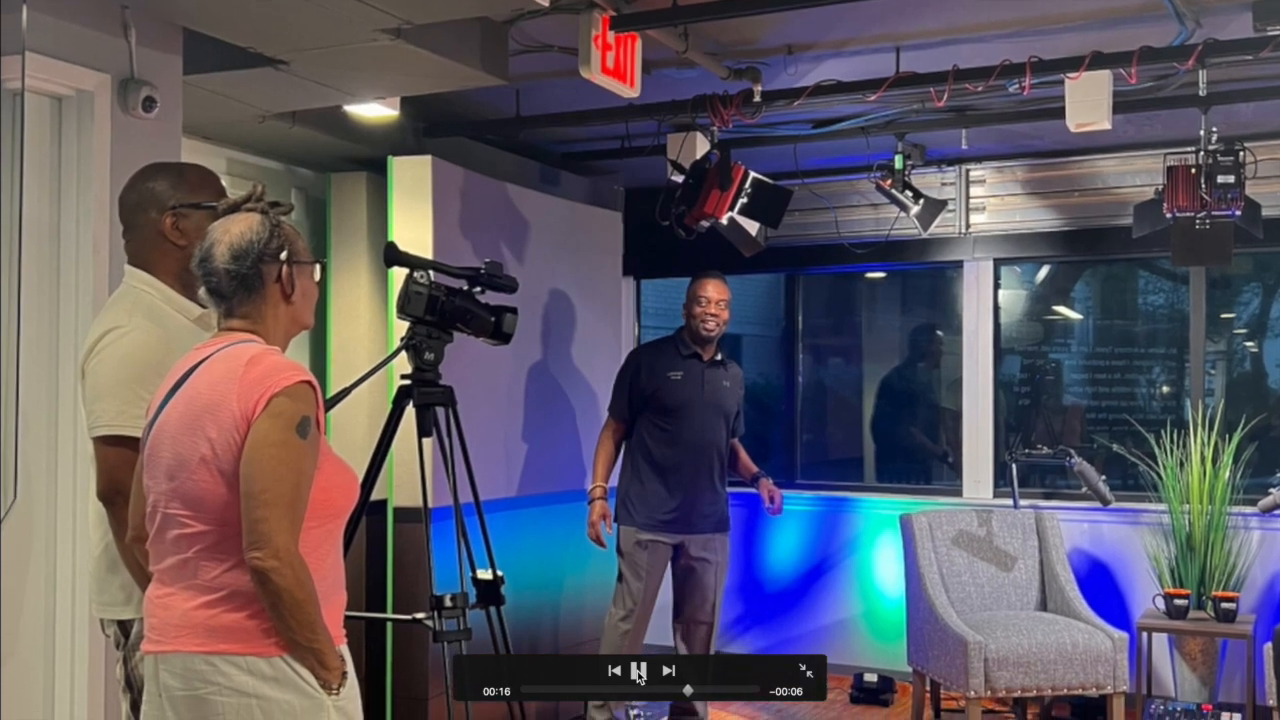
# - Pause the full-screen preview of the movie and open the settings of the transition after the title
pyautogui.click(638, 672)
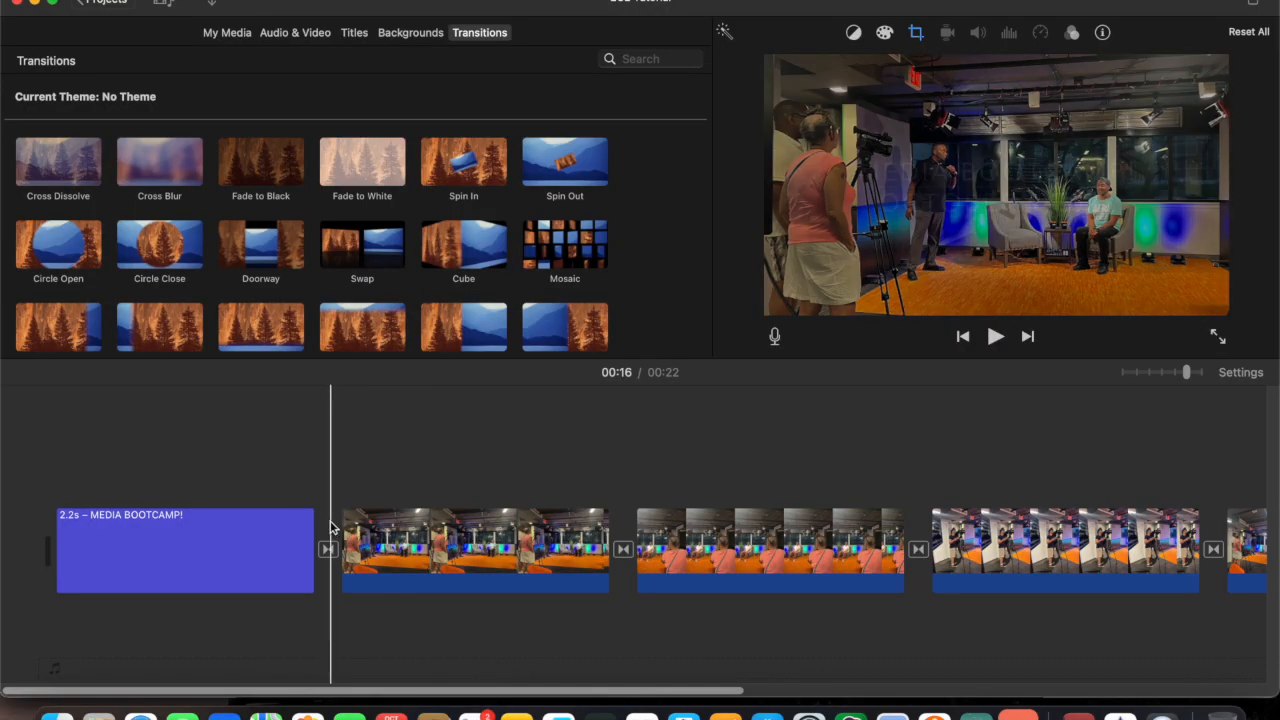
pyautogui.doubleClick(327, 549)
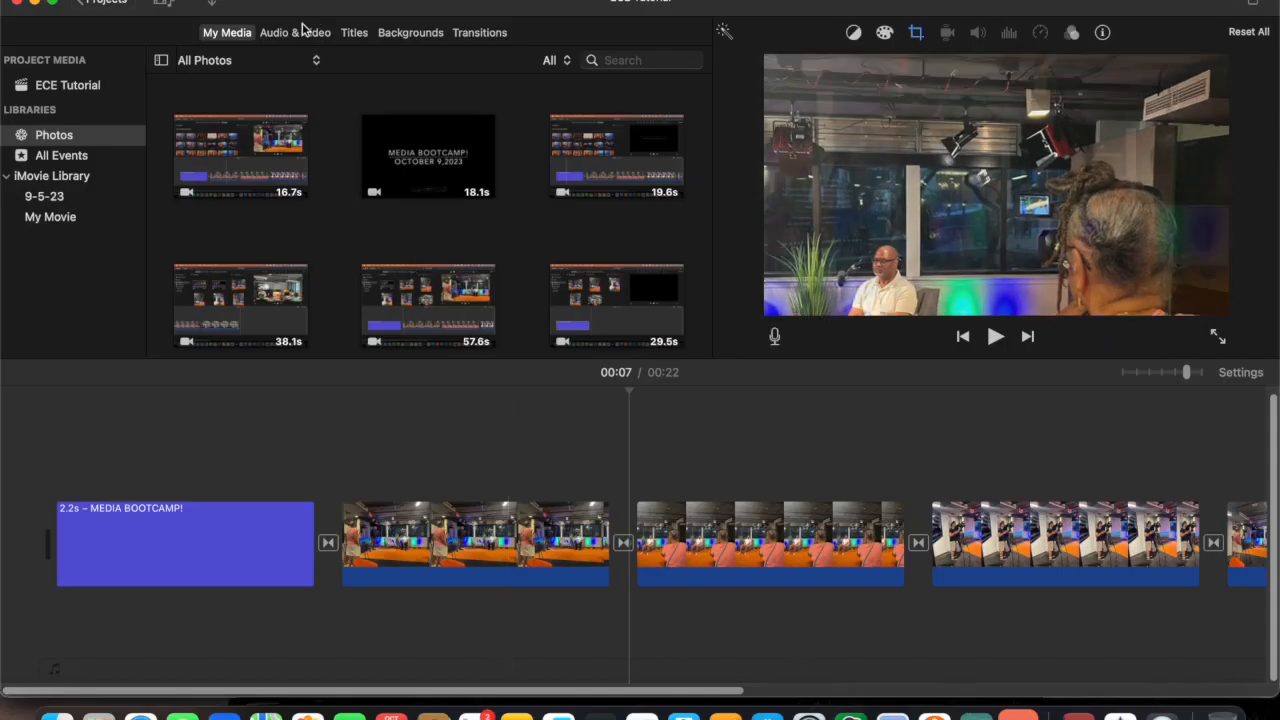
# - Add the Stepping Out Medium jingle from the sound effects beneath the movie, starting at the title, and keep its volume at 100%
pyautogui.click(301, 33)
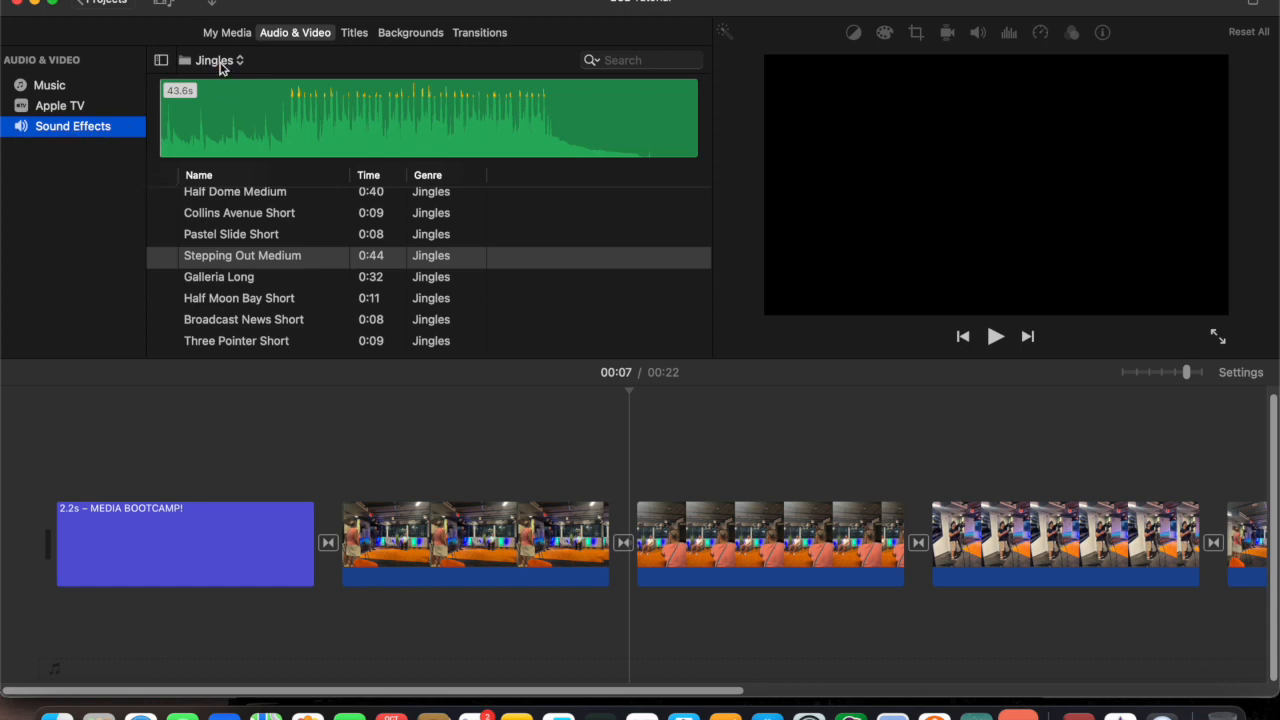
pyautogui.click(222, 62)
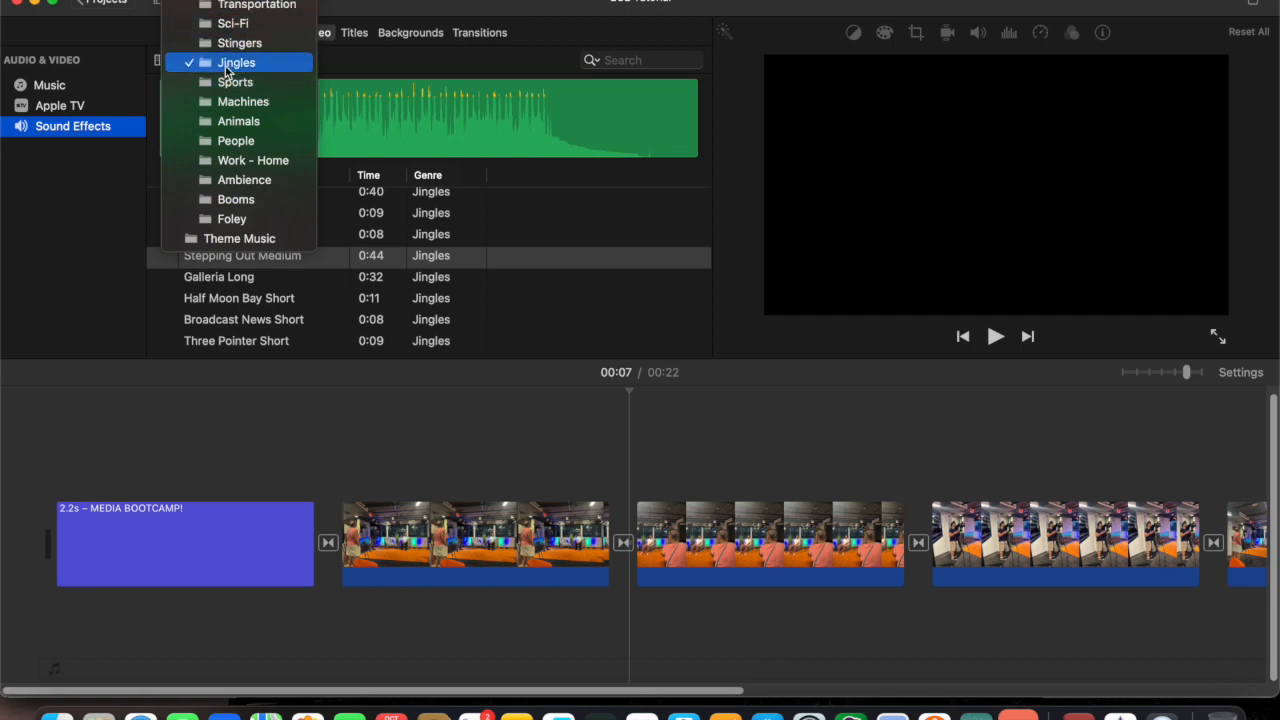
pyautogui.click(236, 62)
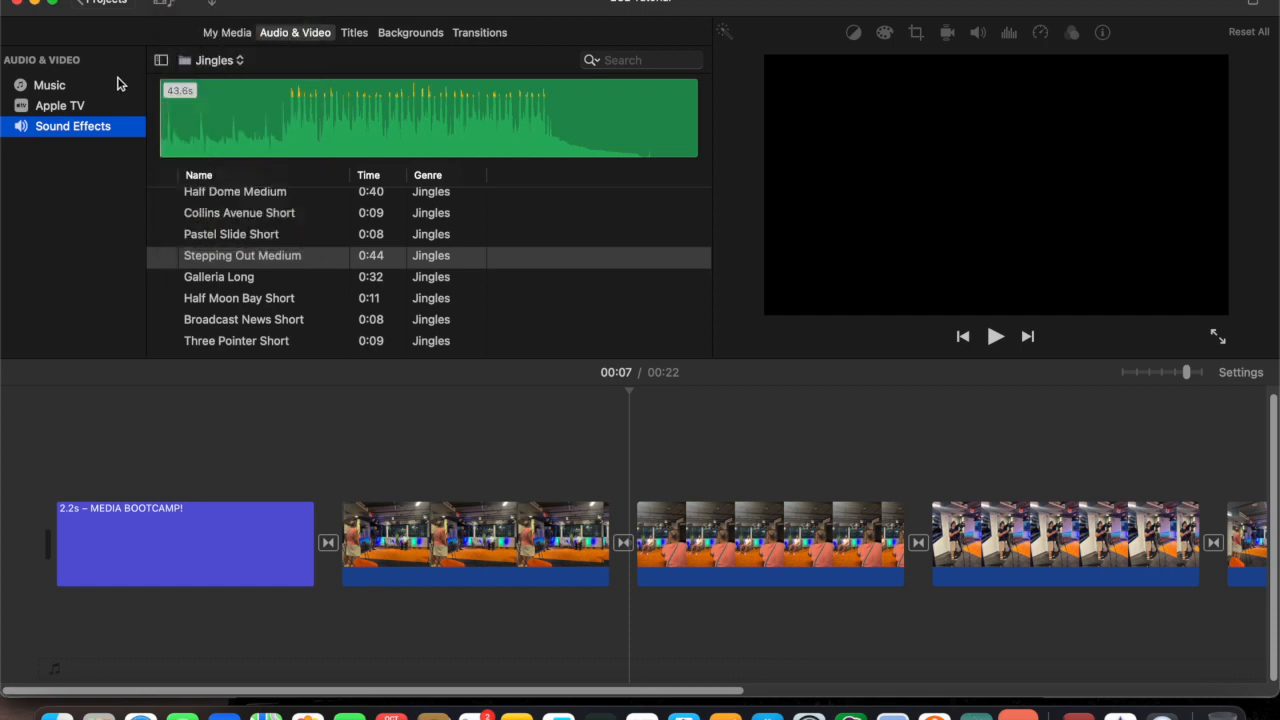
pyautogui.click(40, 87)
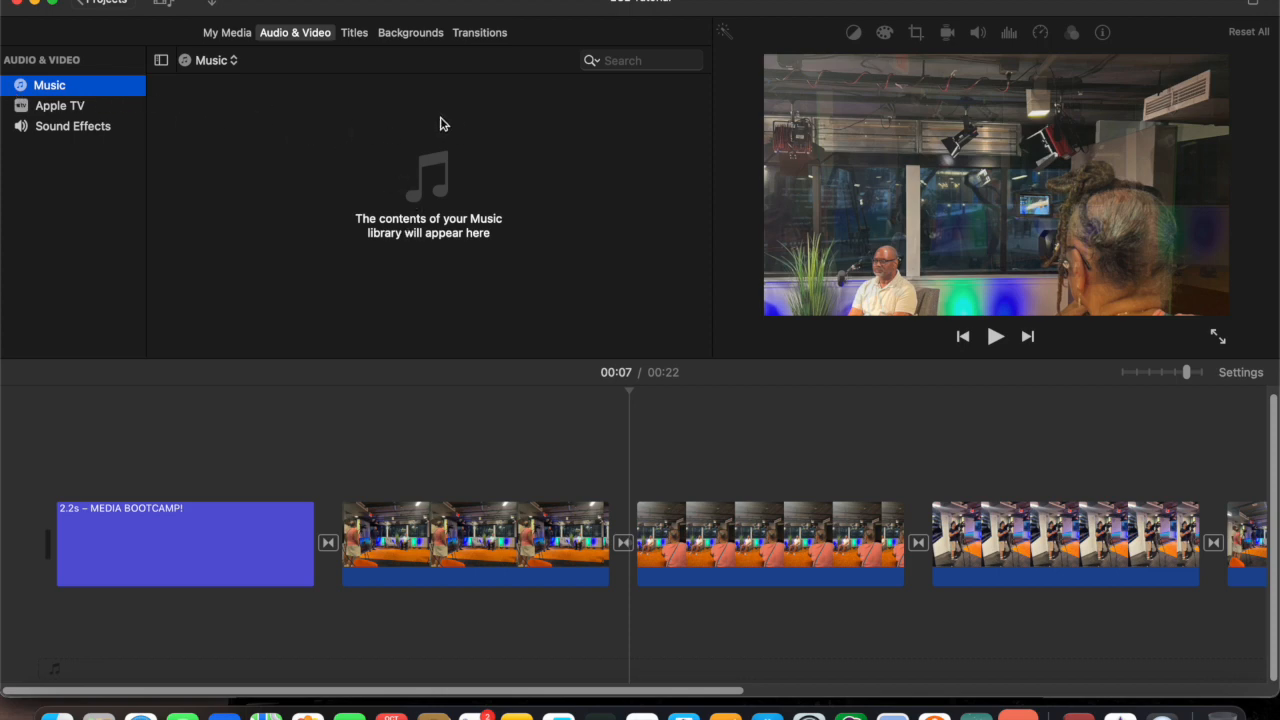
pyautogui.click(30, 128)
pyautogui.moveTo(222, 258); pyautogui.dragTo(48, 634)
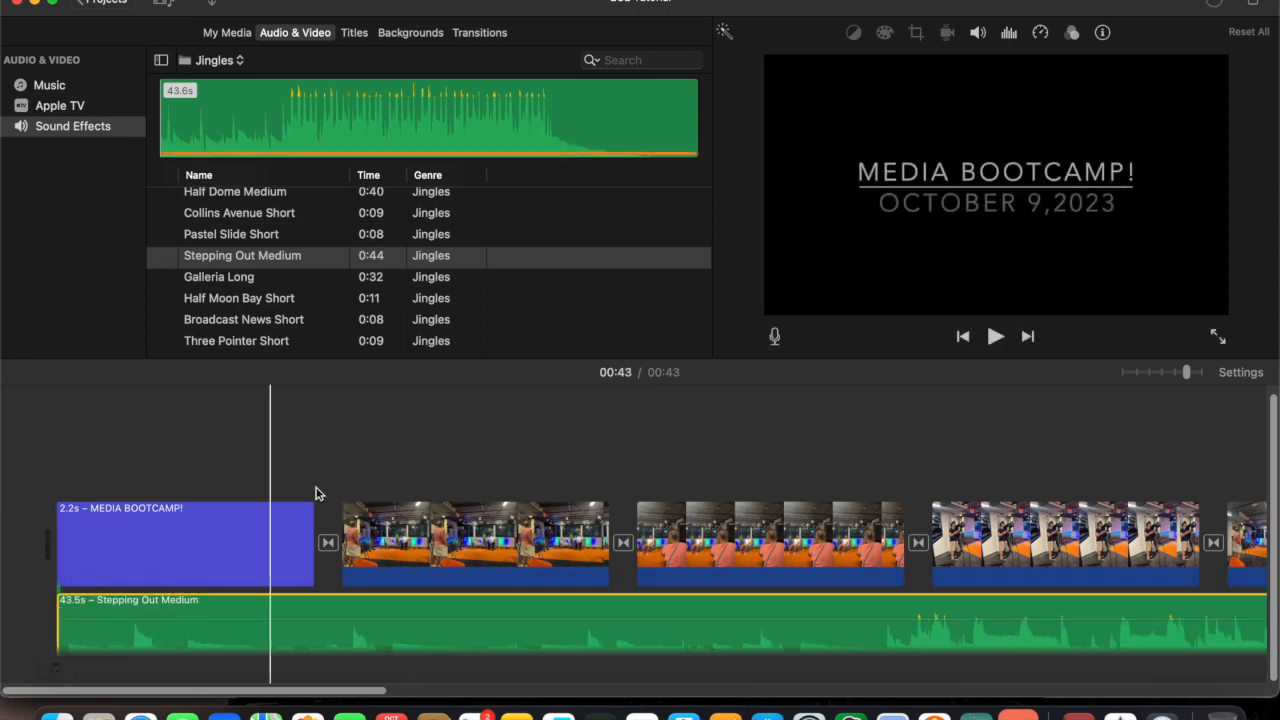
pyautogui.click(323, 645)
pyautogui.moveTo(325, 620); pyautogui.dragTo(325, 611)
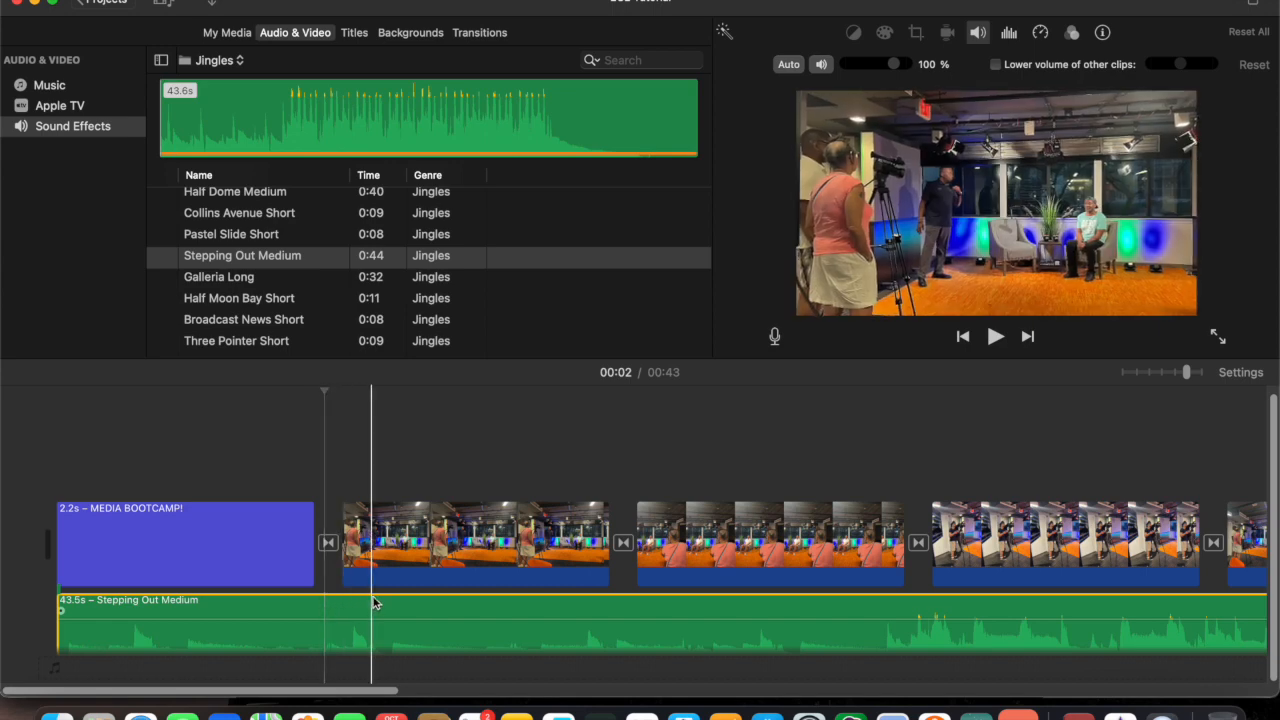
# - Split the Stepping Out Medium audio where the last photo ends and delete the leftover part after it
pyautogui.hscroll(10, 829, 648)
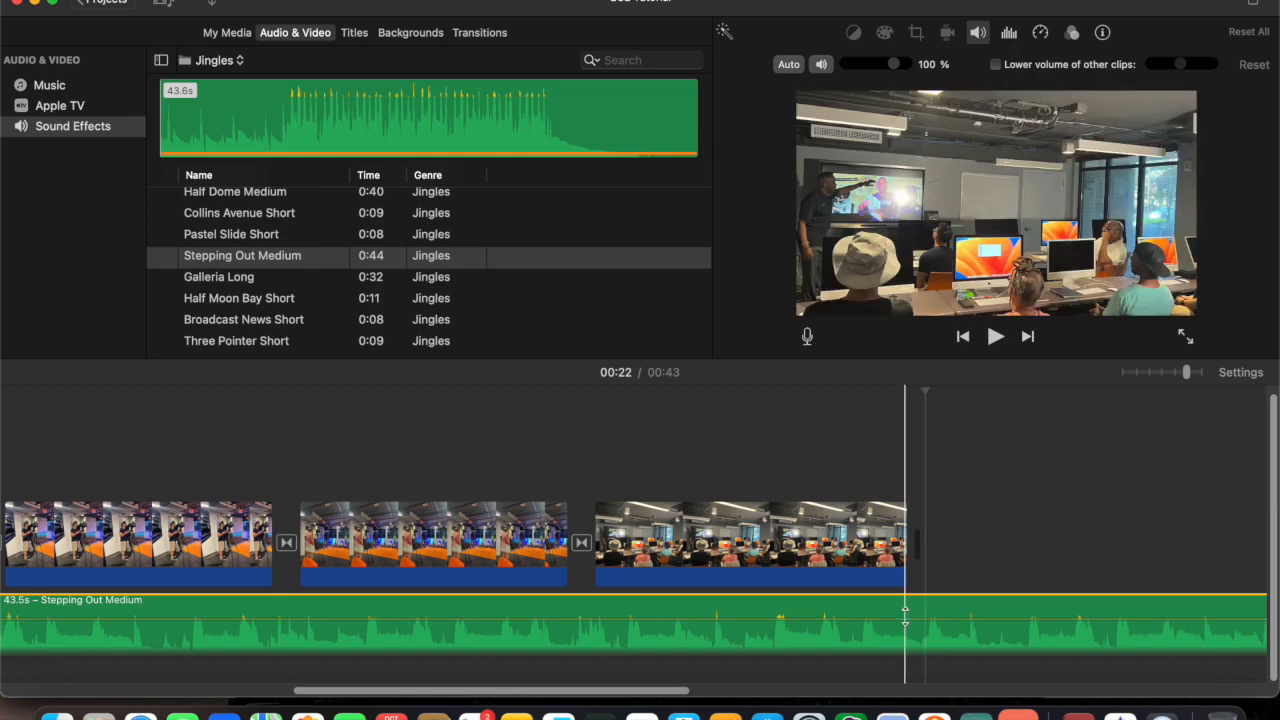
pyautogui.rightClick(908, 614)
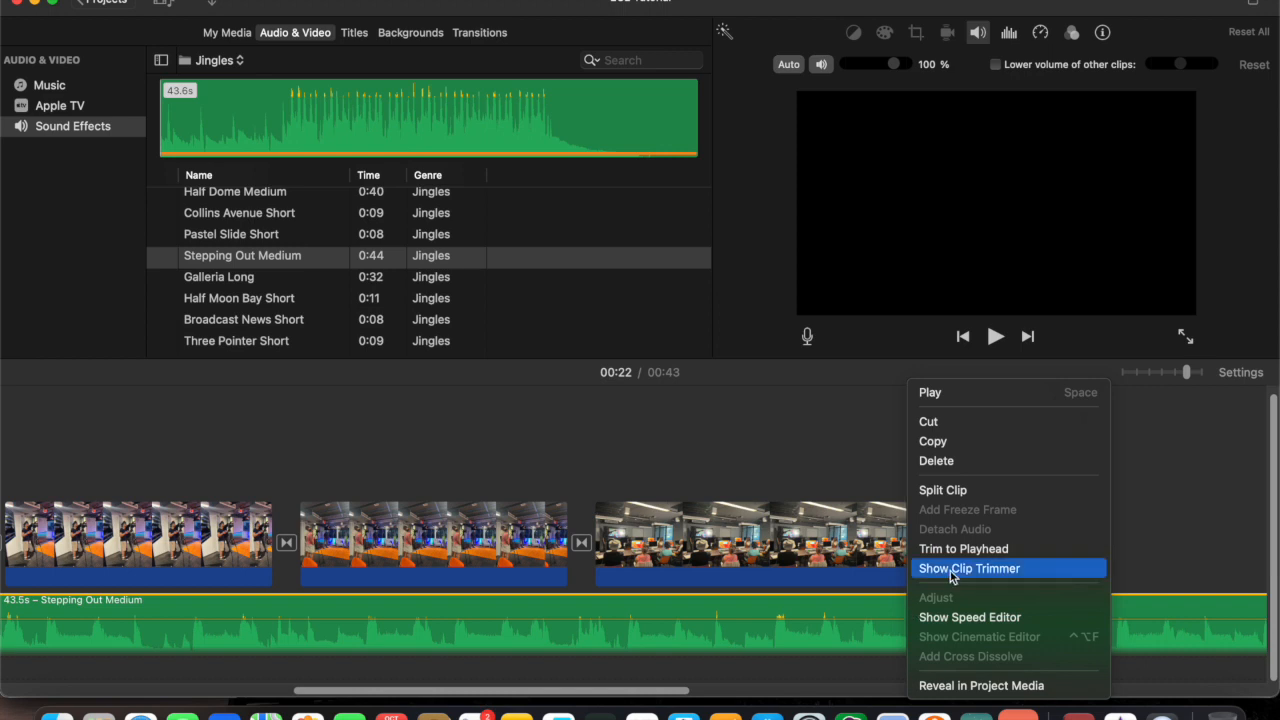
pyautogui.click(971, 491)
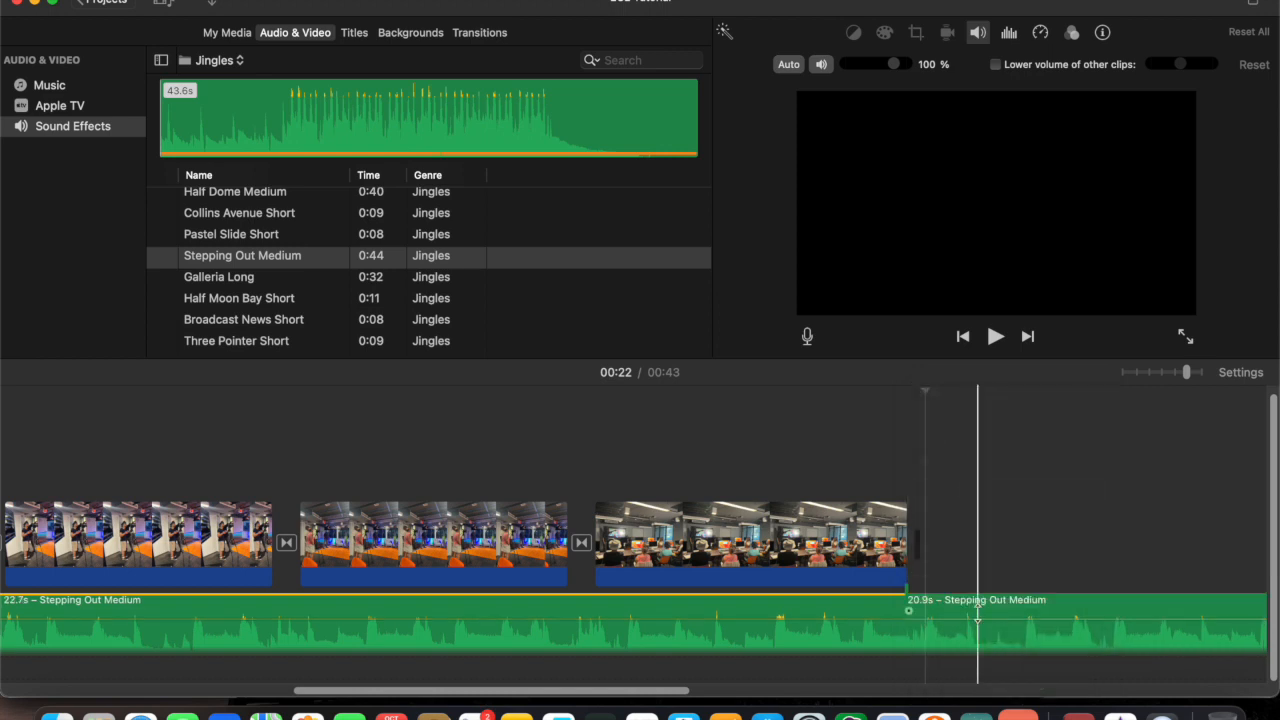
pyautogui.click(977, 614)
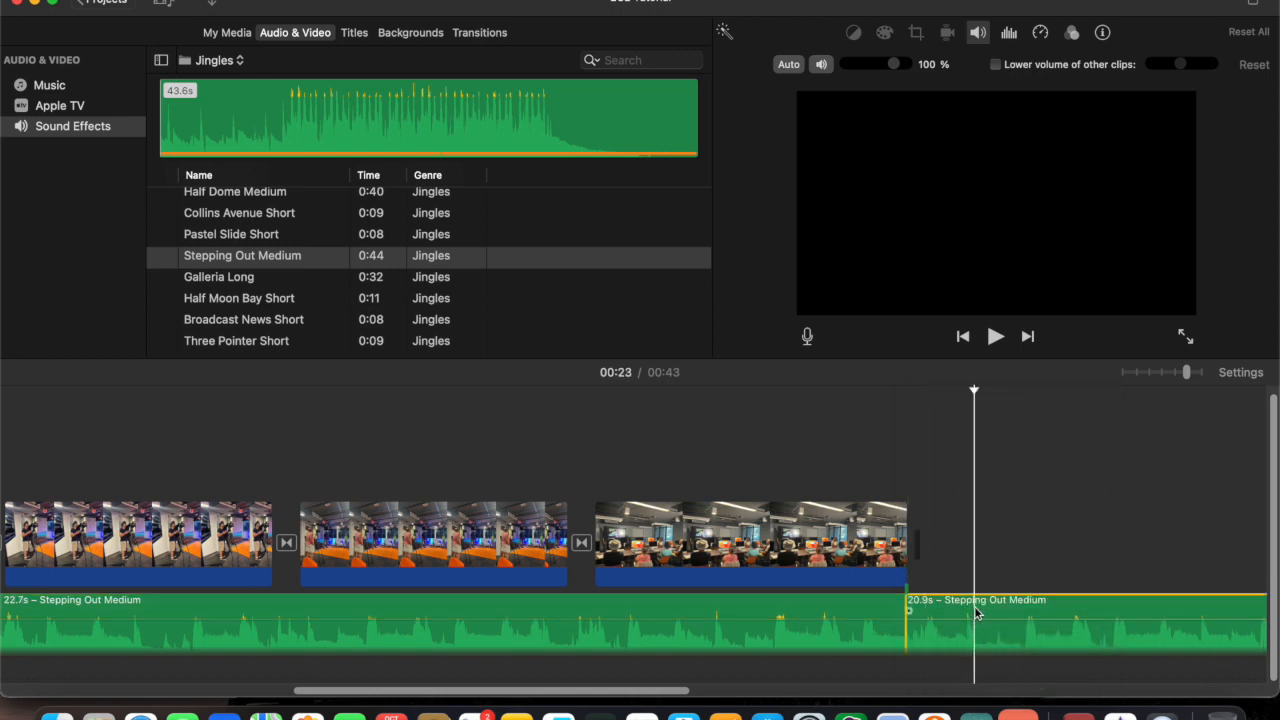
pyautogui.press('Delete')
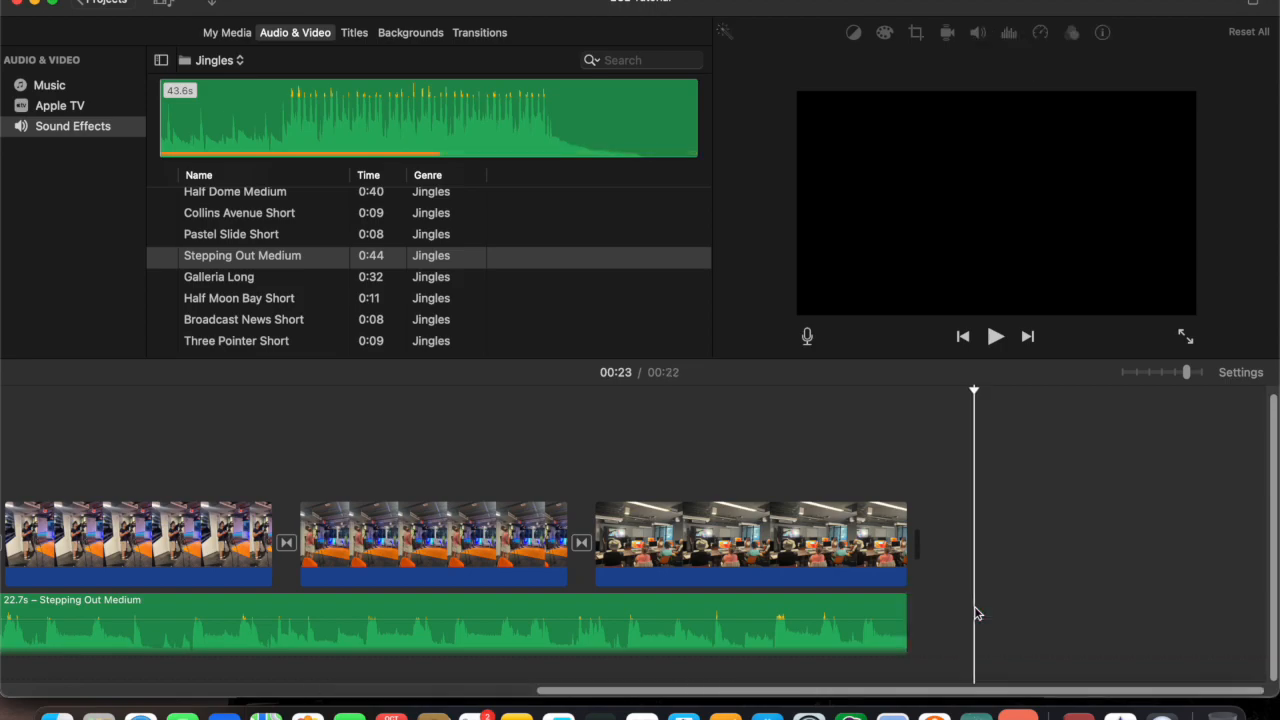